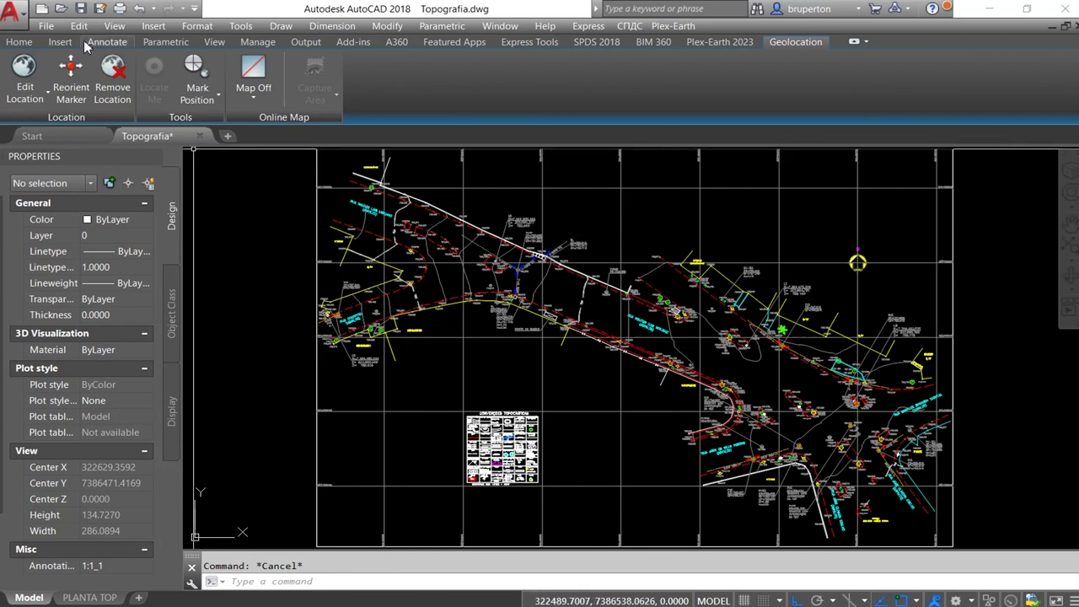
Step: Widen the layer Name column in Layer Properties, then open the Layer States Manager via LAS
left_click(18, 42)
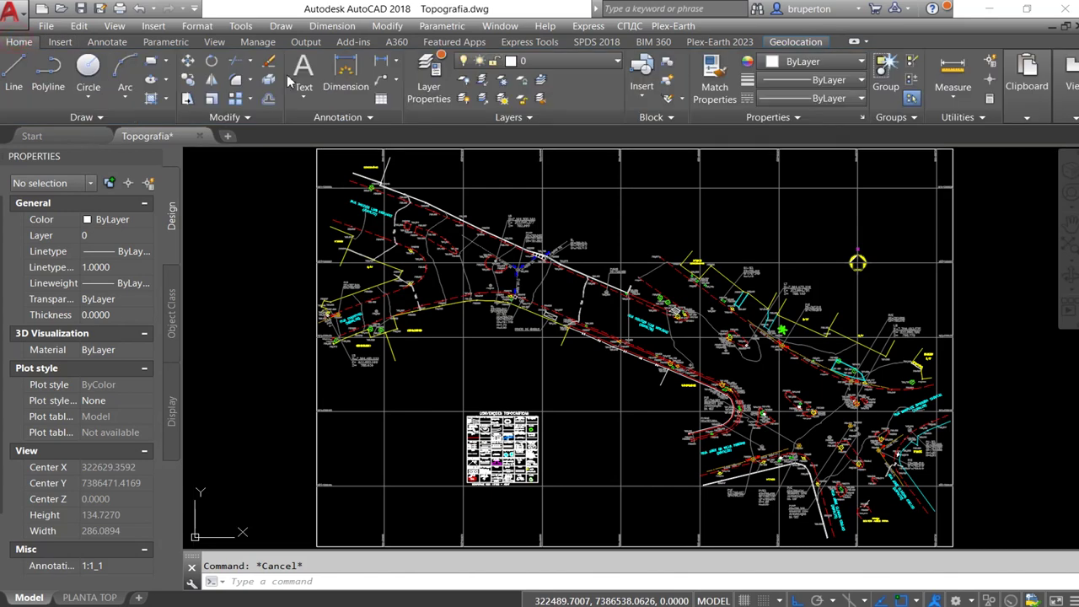
left_click(428, 80)
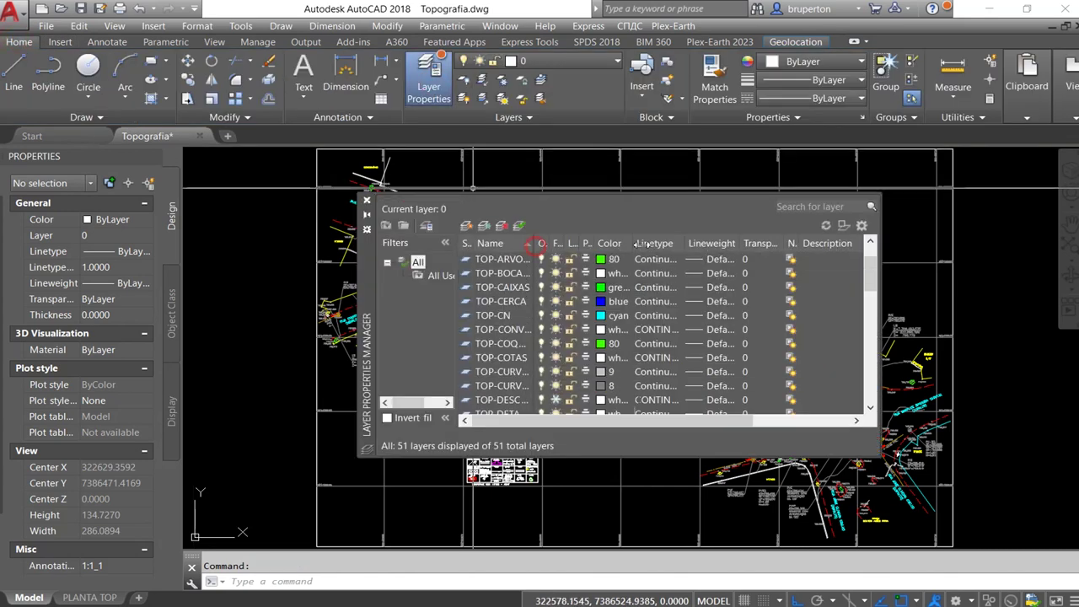
double_click(533, 243)
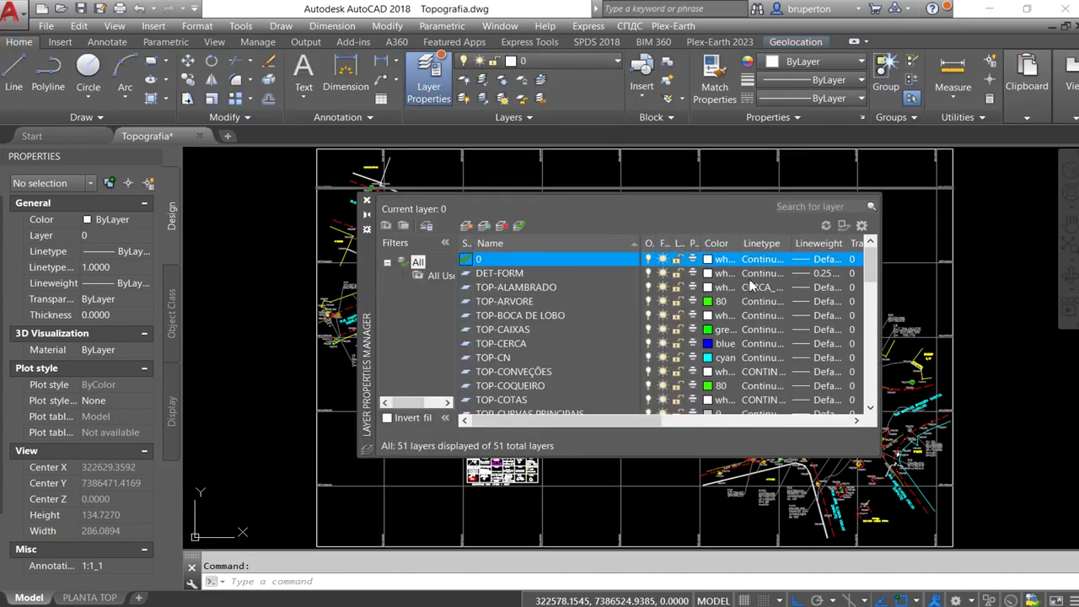
left_click(367, 202)
type("LAS")
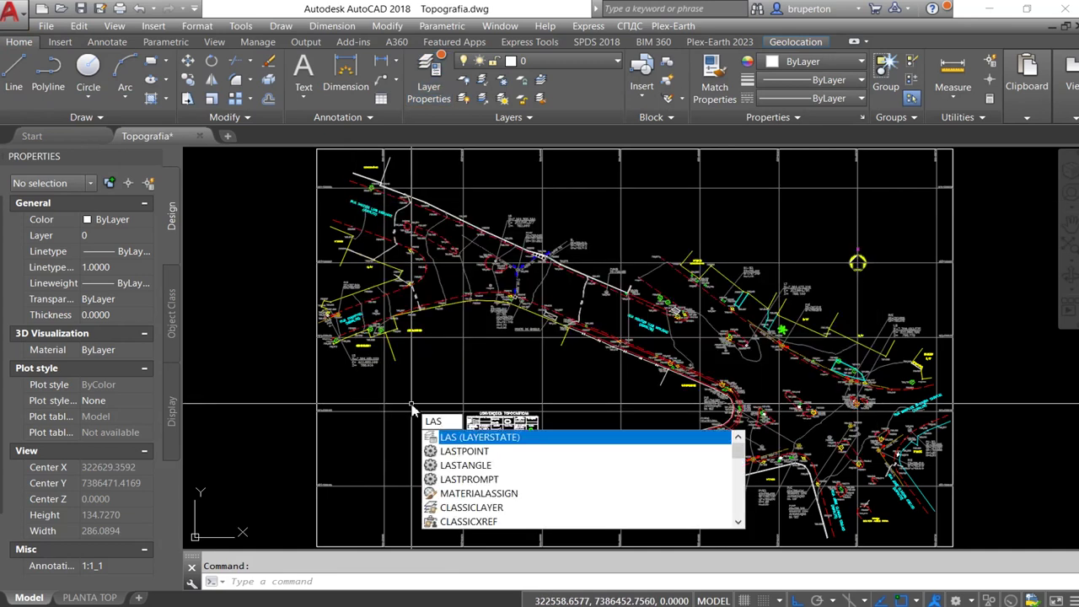
key("Return")
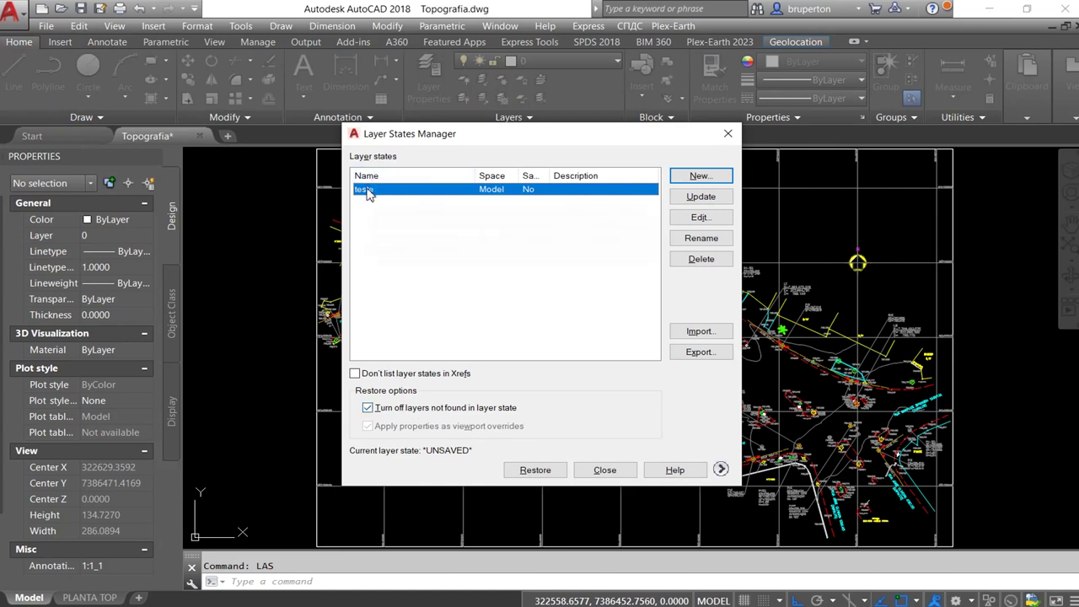
Step: Delete the 'teste' layer state and create a new layer state named Opção 1
left_click(700, 258)
left_click(585, 314)
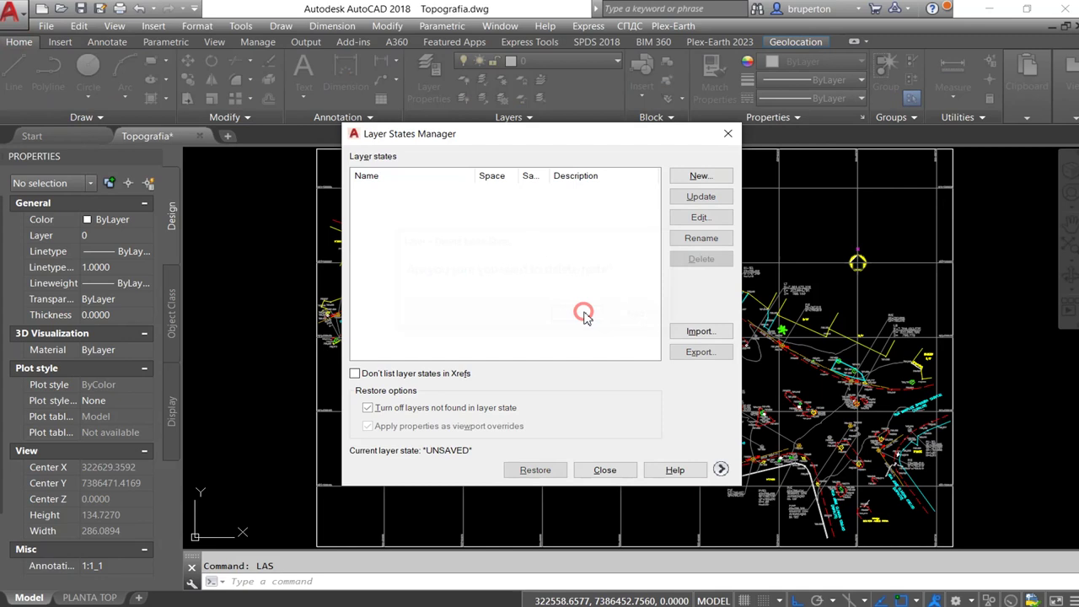
left_click(680, 177)
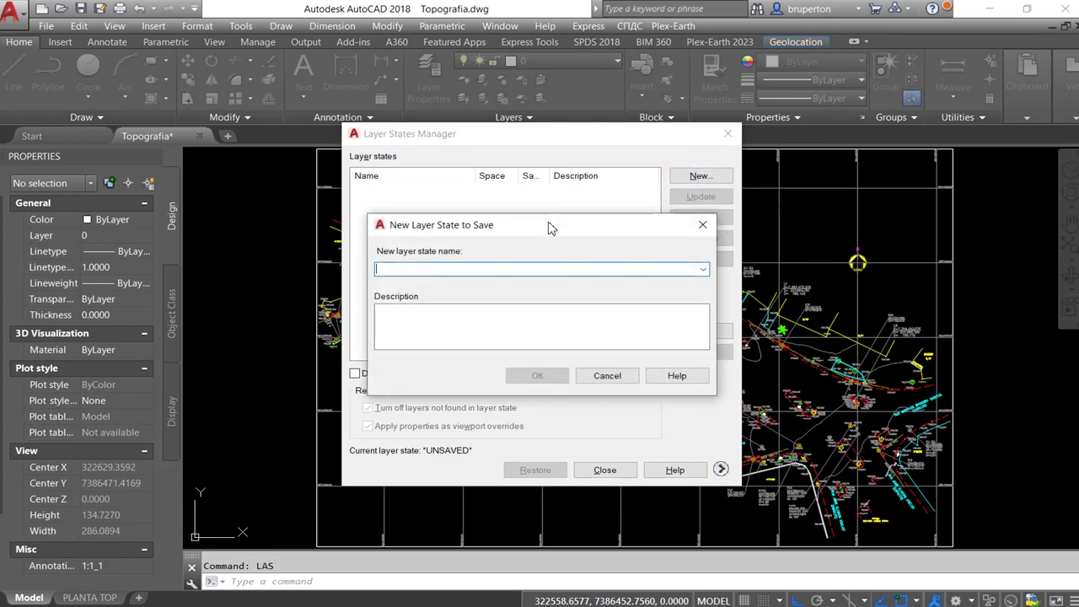
type("0")
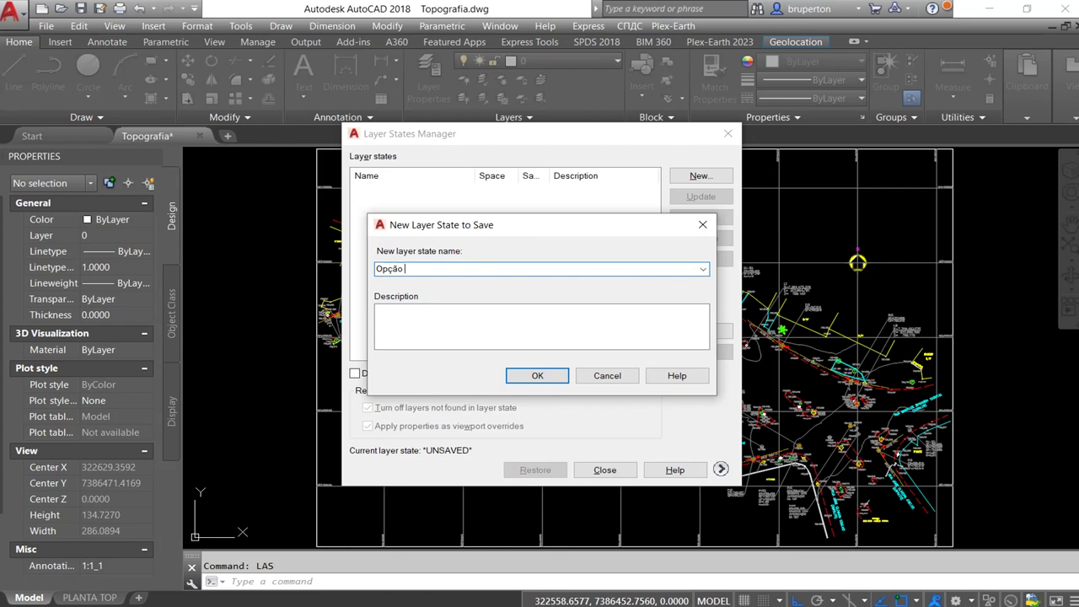
type("1")
left_click(534, 375)
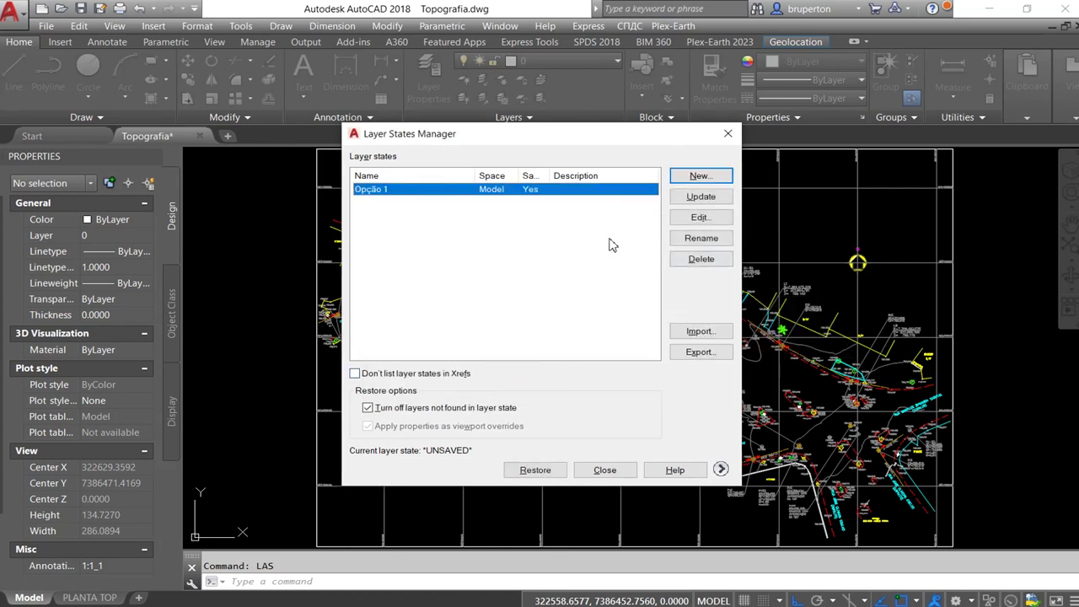
Step: Export the Opção 1 layer state as Opção 1.las into the Downloads folder
left_click(701, 354)
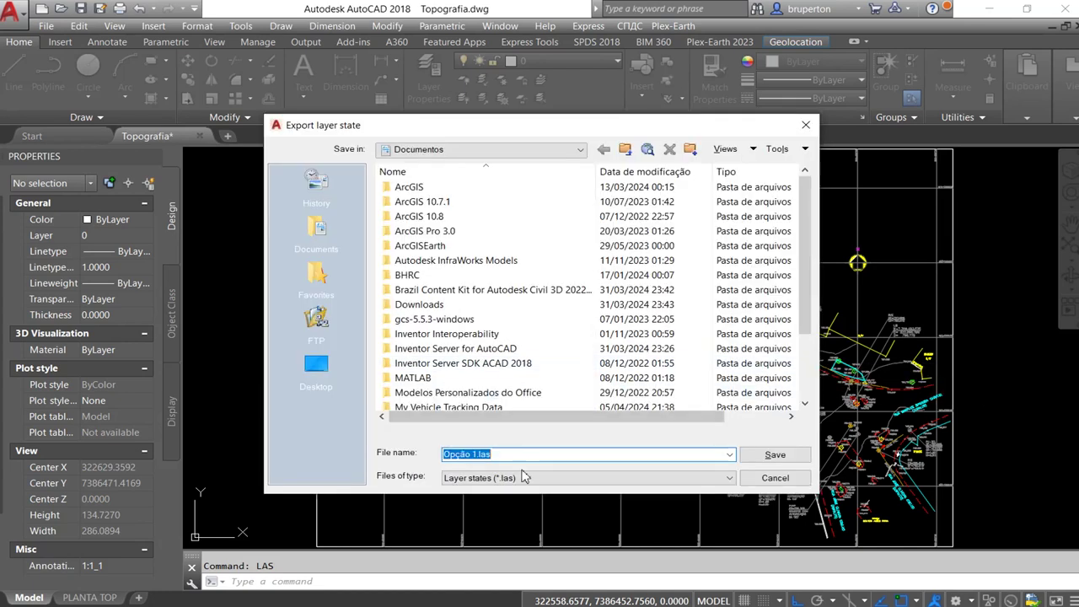
left_click(499, 478)
left_click(486, 496)
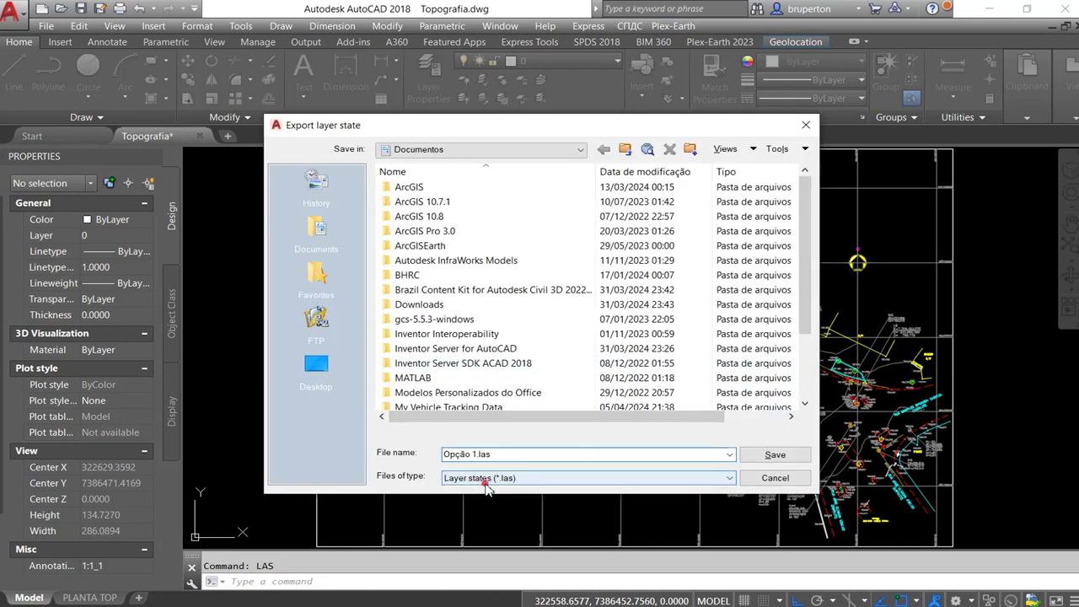
left_click(491, 478)
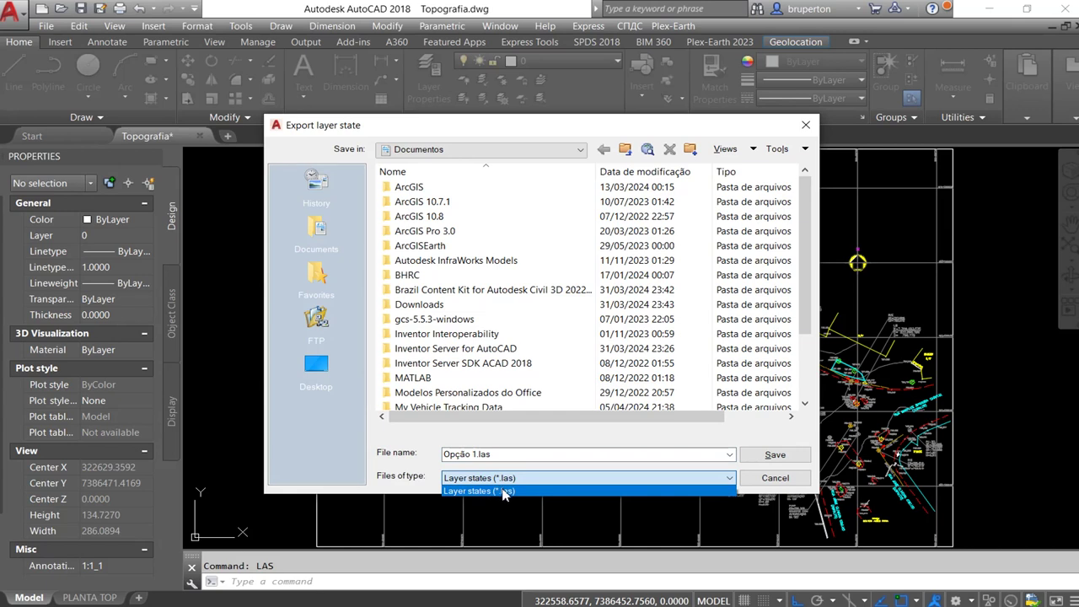
left_click(482, 159)
left_click(479, 152)
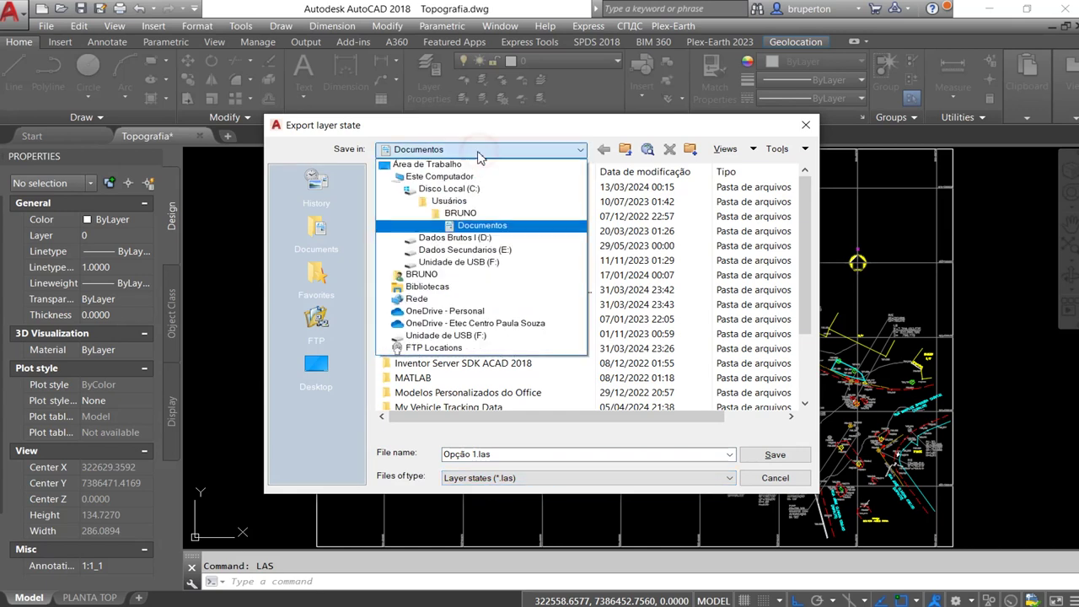
left_click(421, 274)
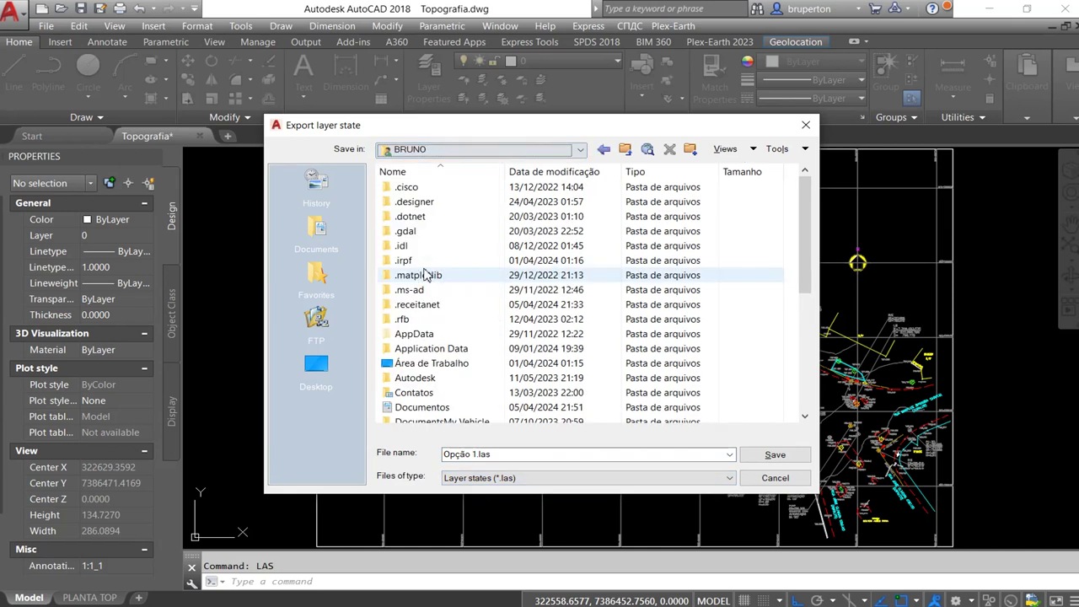
scroll(422, 304, "down", 2)
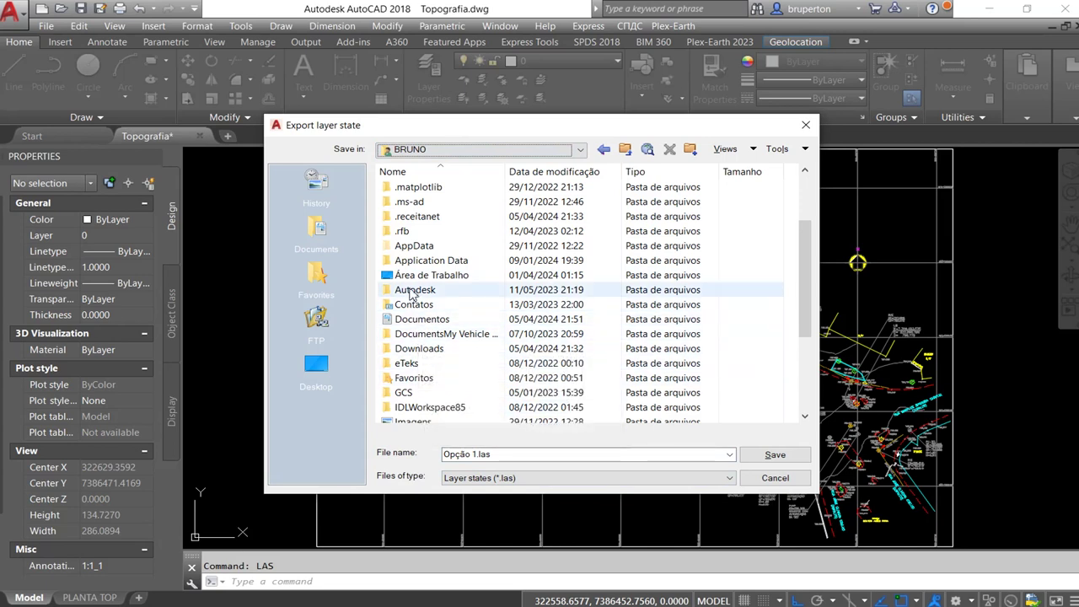
double_click(410, 348)
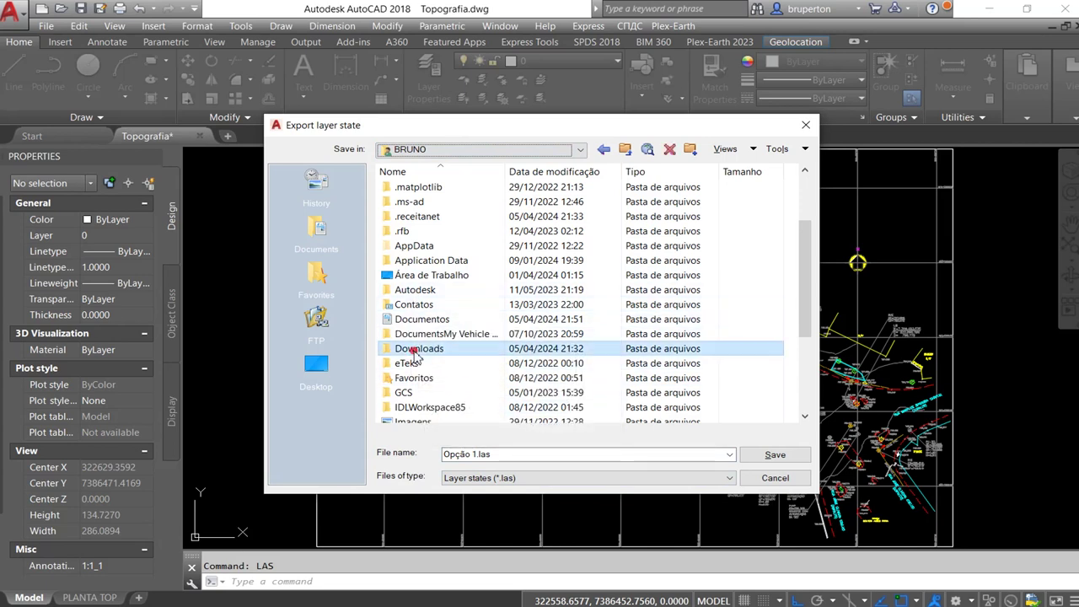
left_click(491, 452)
double_click(492, 452)
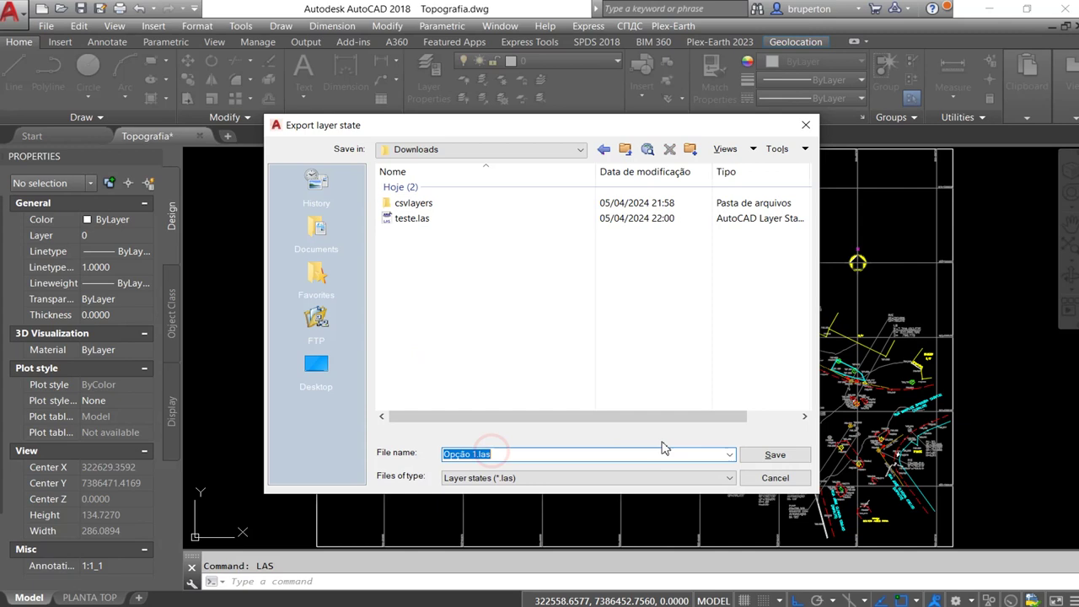
left_click(775, 455)
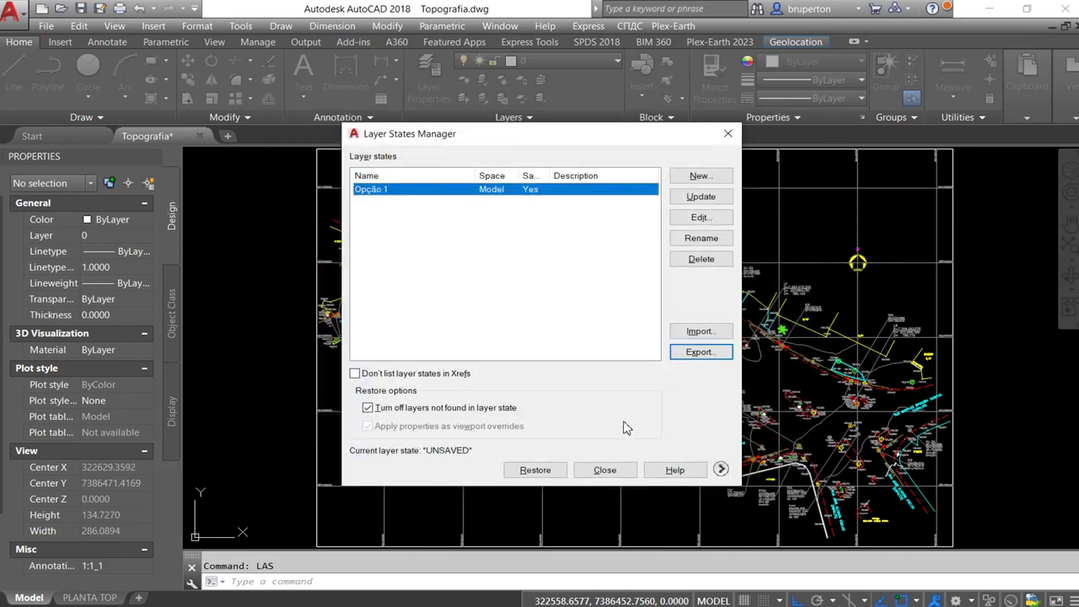
Step: Close the Layer States Manager and create Drawing4 from a template in the AutoCAD Template folder
left_click(594, 470)
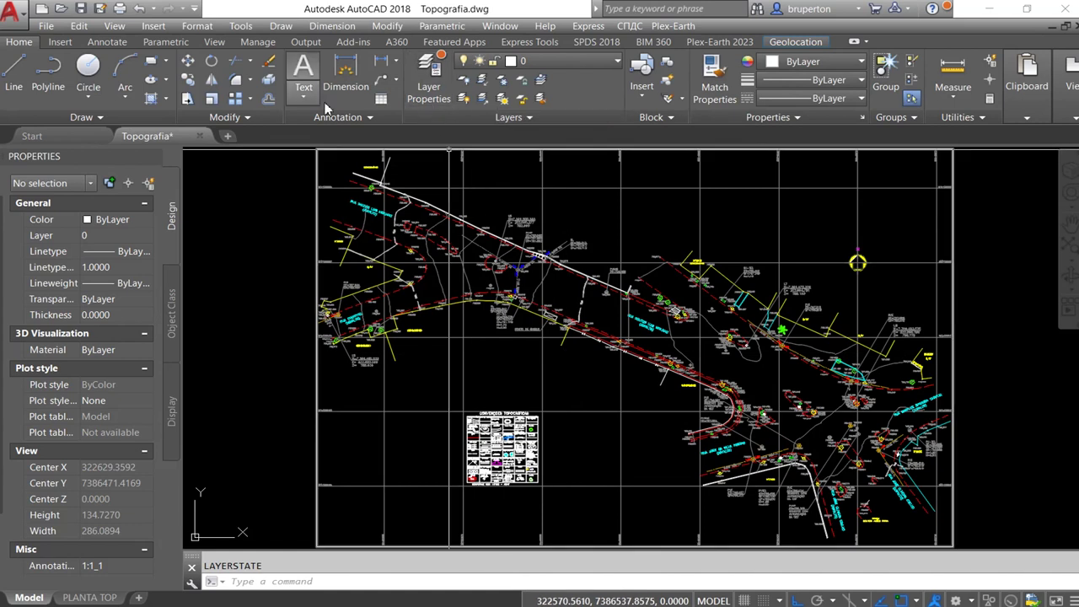
left_click(15, 10)
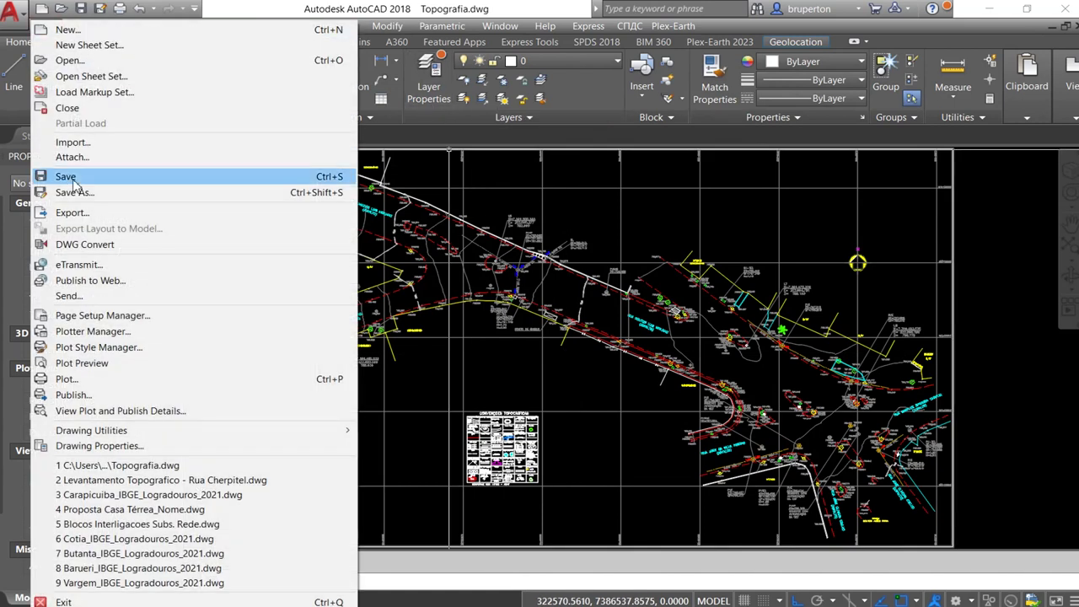
left_click(69, 29)
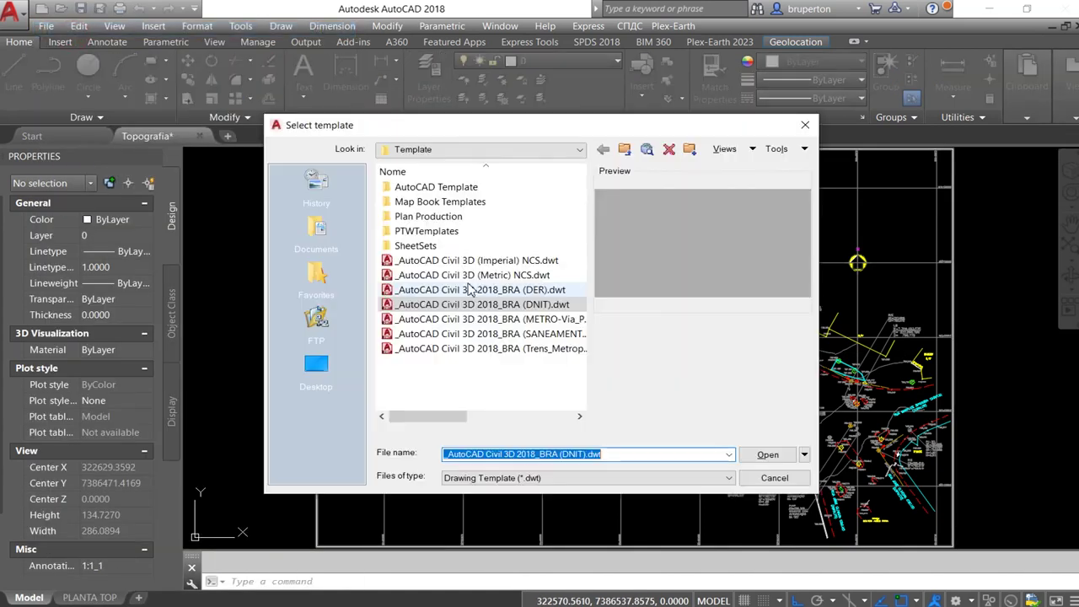
left_click(516, 478)
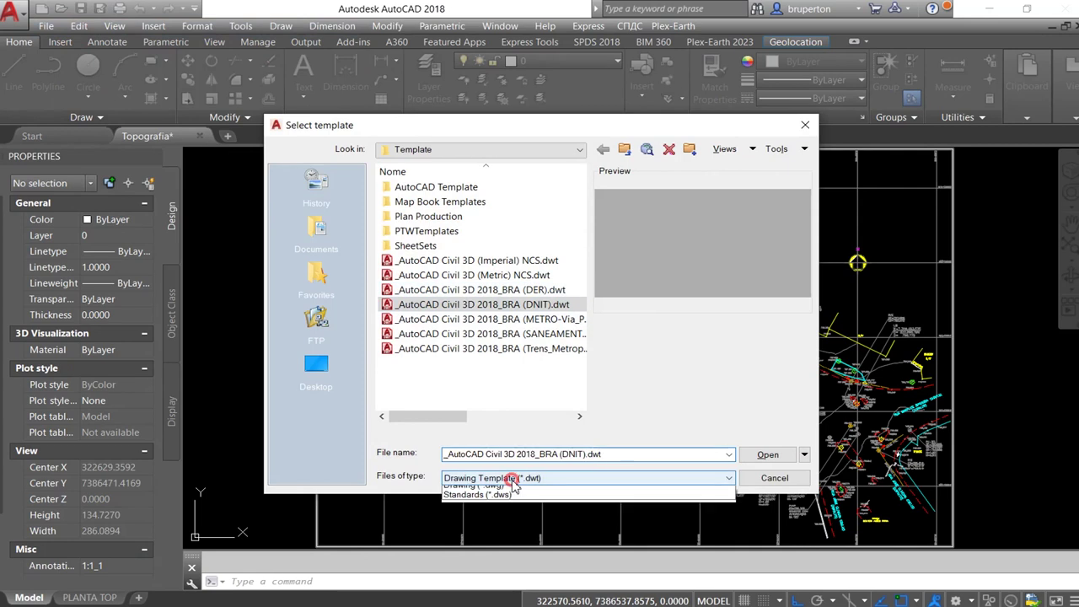
left_click(474, 187)
double_click(474, 187)
double_click(446, 216)
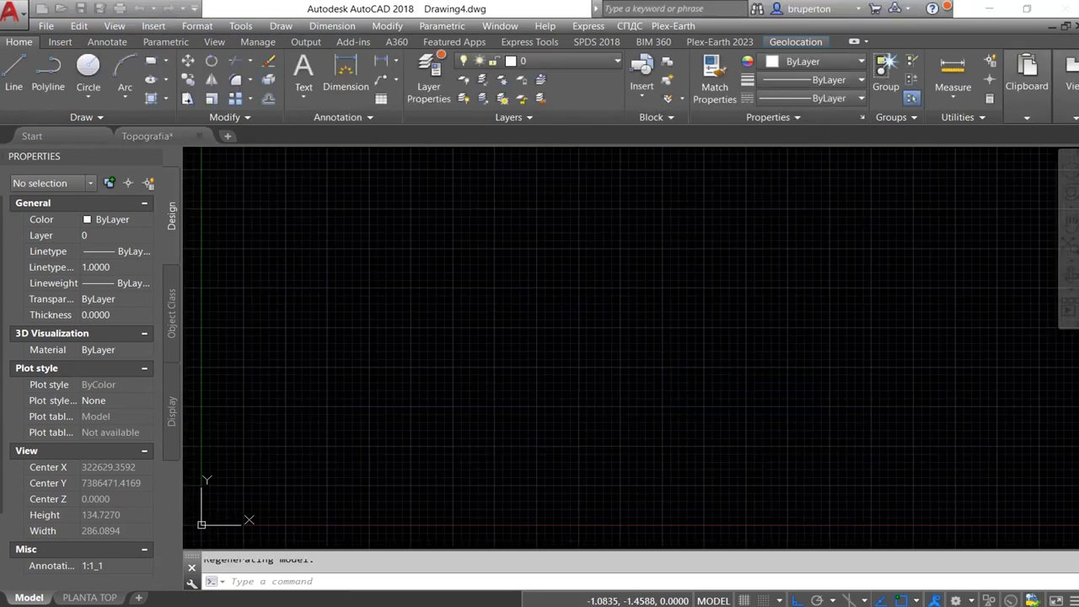
Step: Cancel the pending selection in Drawing4 and open its Layer States Manager with LAS
left_click(845, 269)
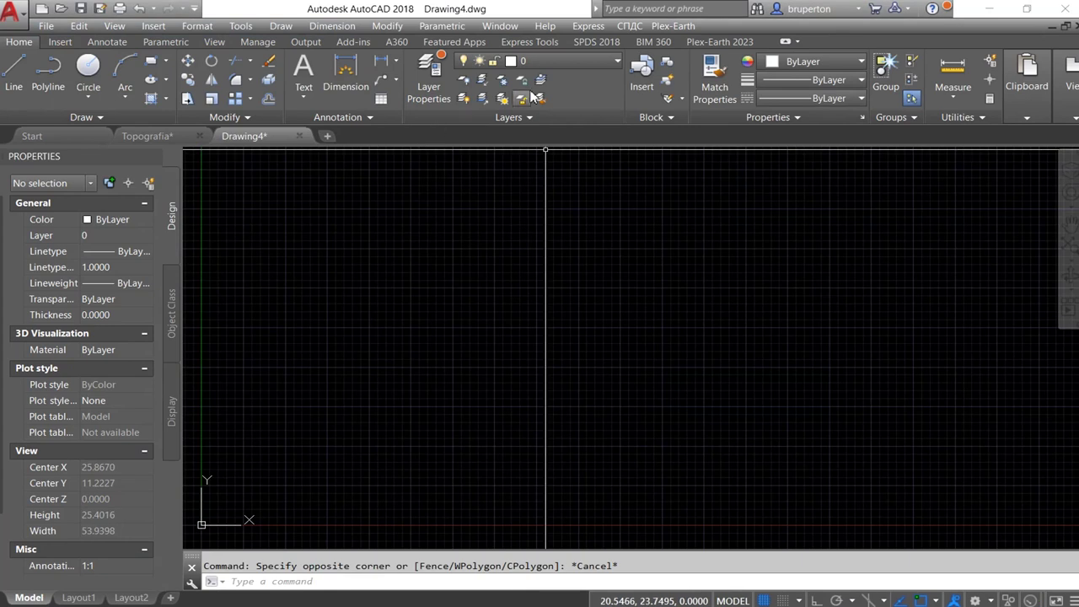
left_click(536, 63)
left_click(575, 246)
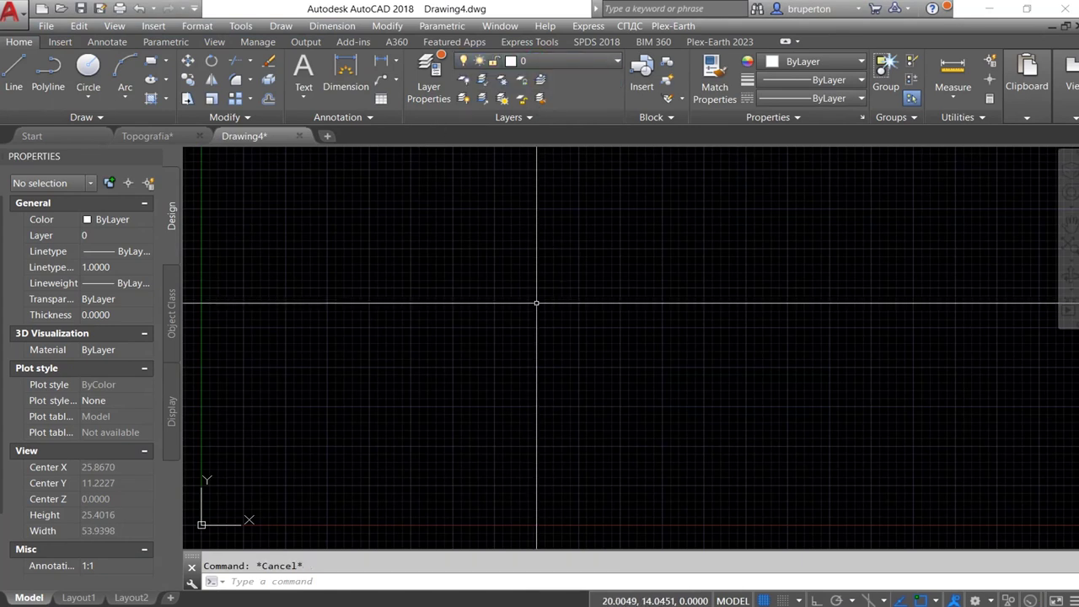
type("las")
key("Return")
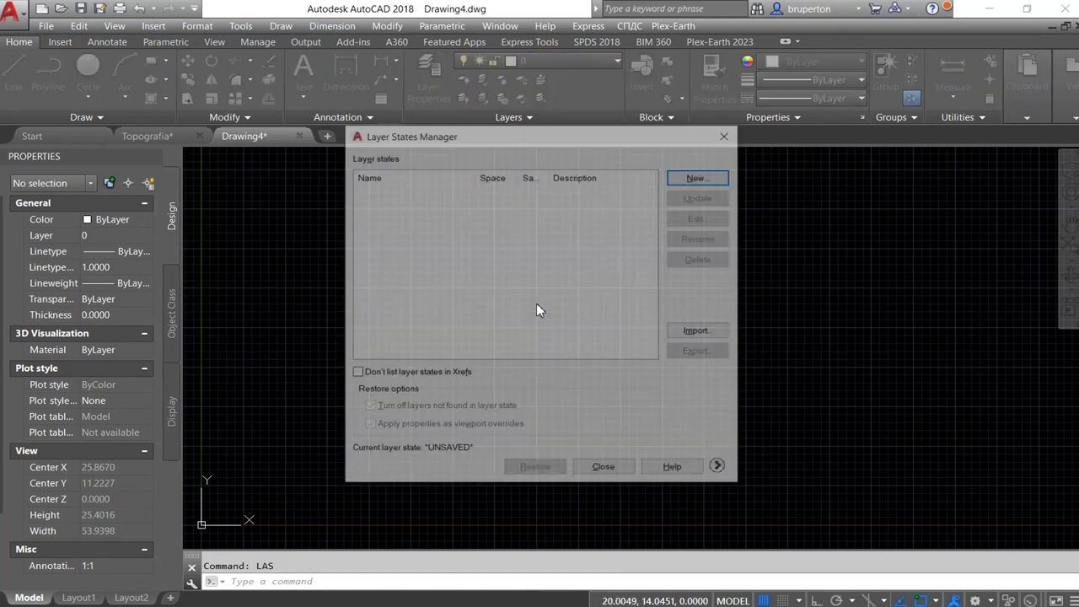
Step: Import Opção 1.las as a layer state file and restore the Opção 1 state
left_click(690, 332)
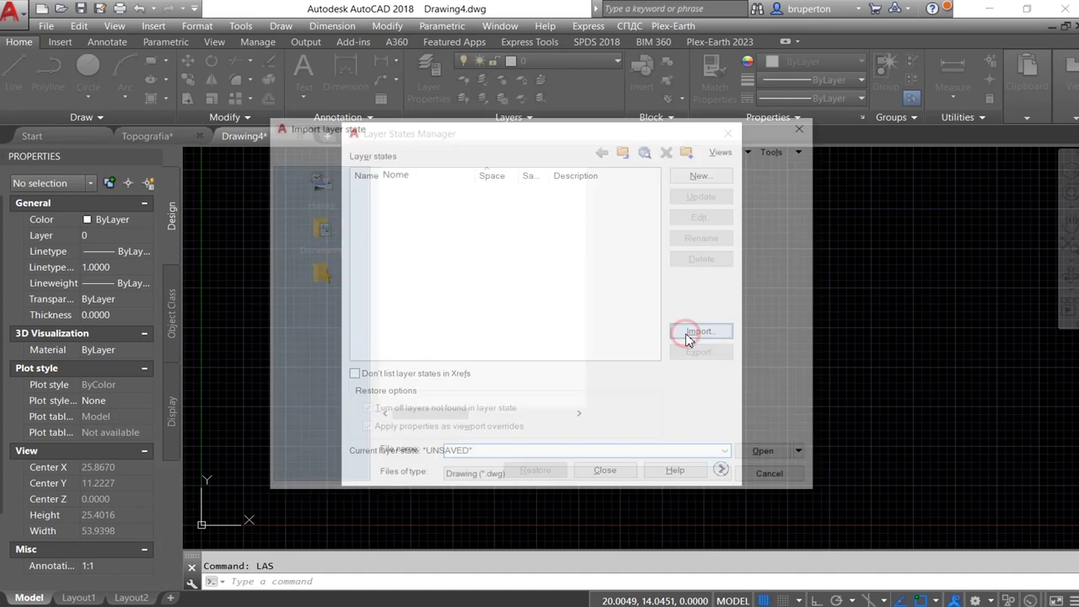
left_click(515, 480)
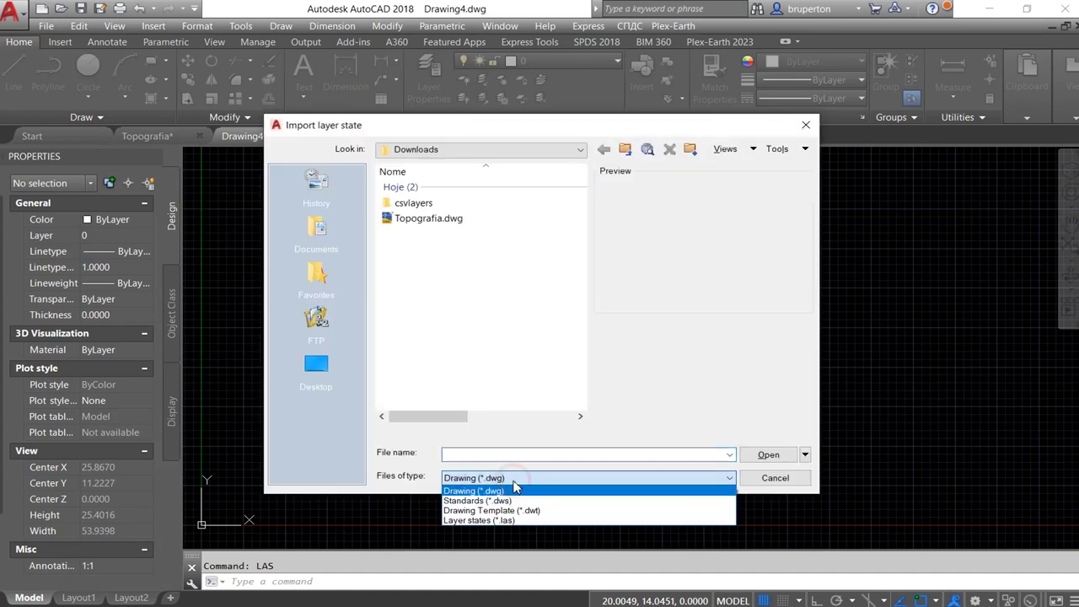
left_click(501, 521)
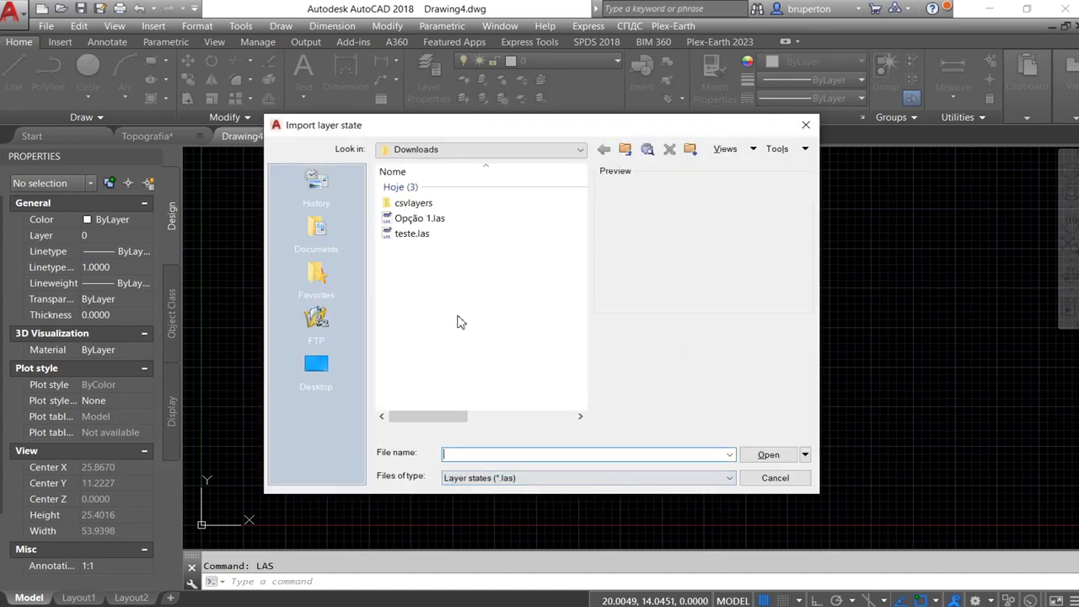
double_click(407, 221)
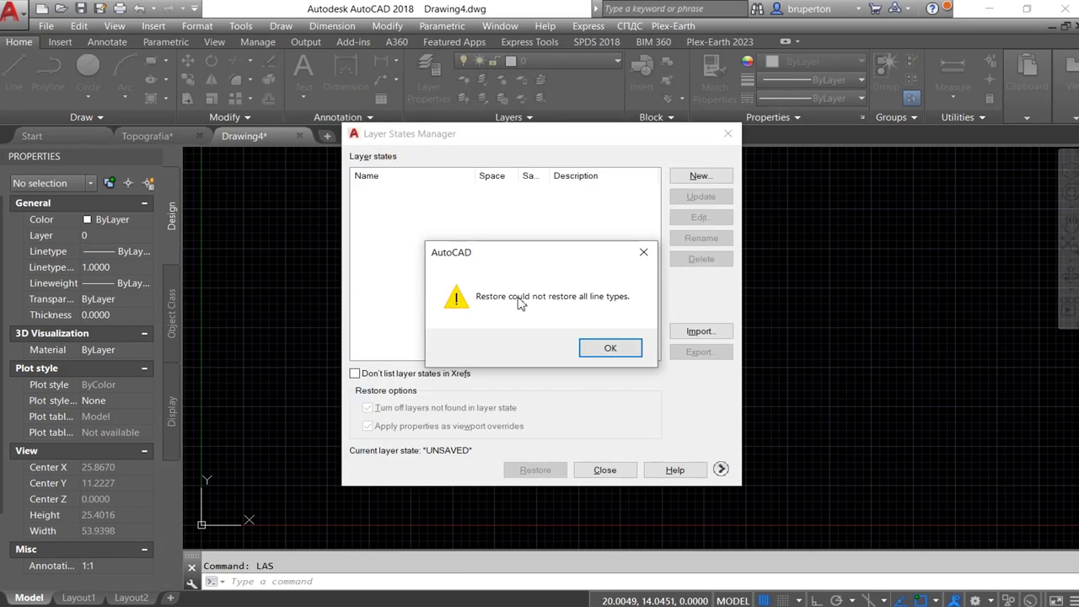
left_click(604, 347)
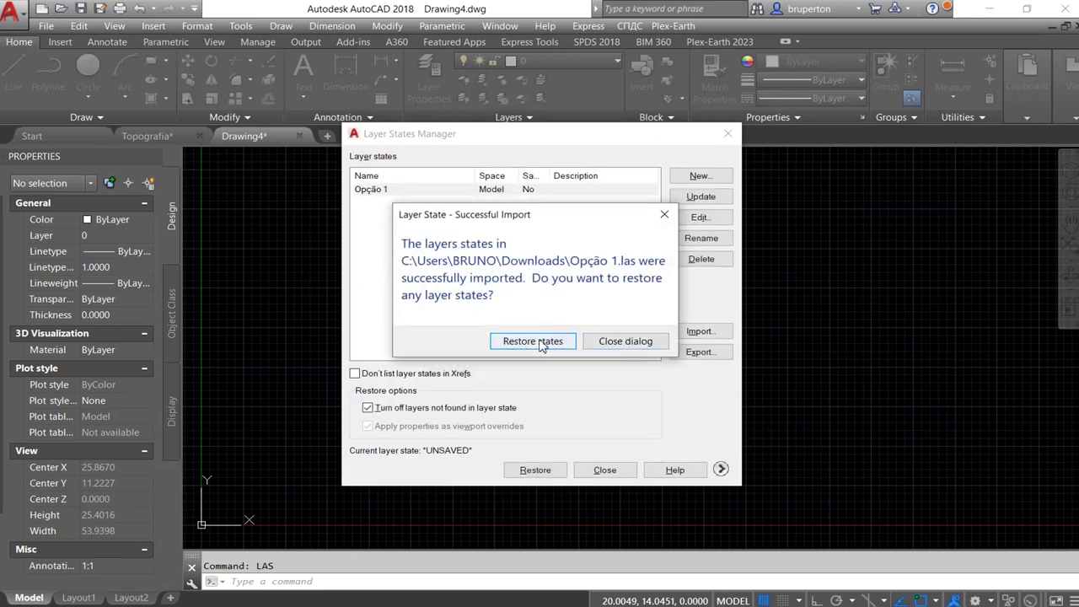
left_click(535, 341)
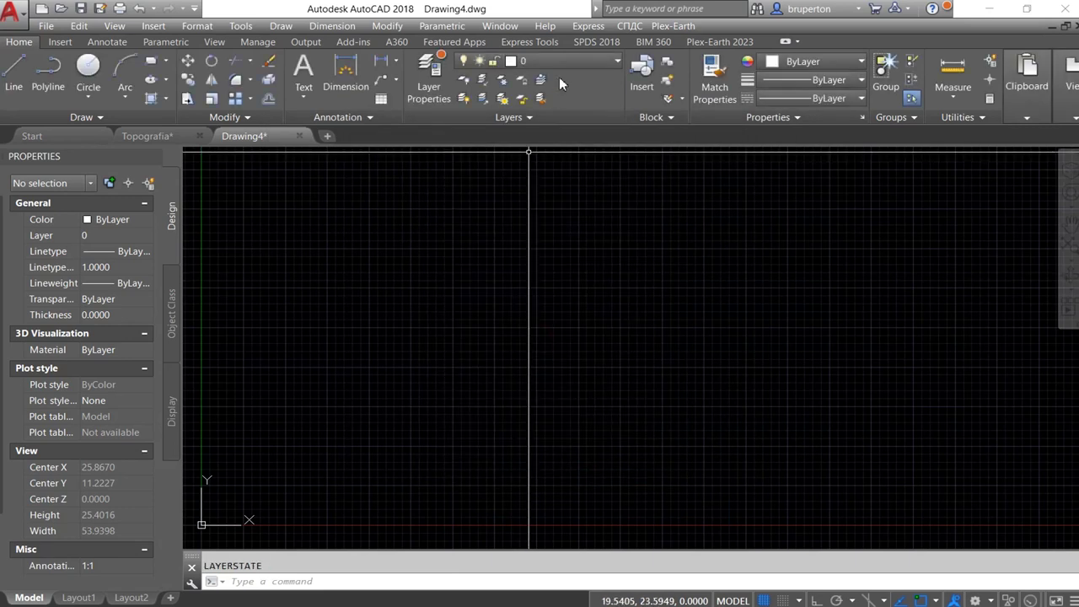
Step: Review the imported TOP- layers in the Layer dropdown, then return to the Topografia drawing
left_click(562, 65)
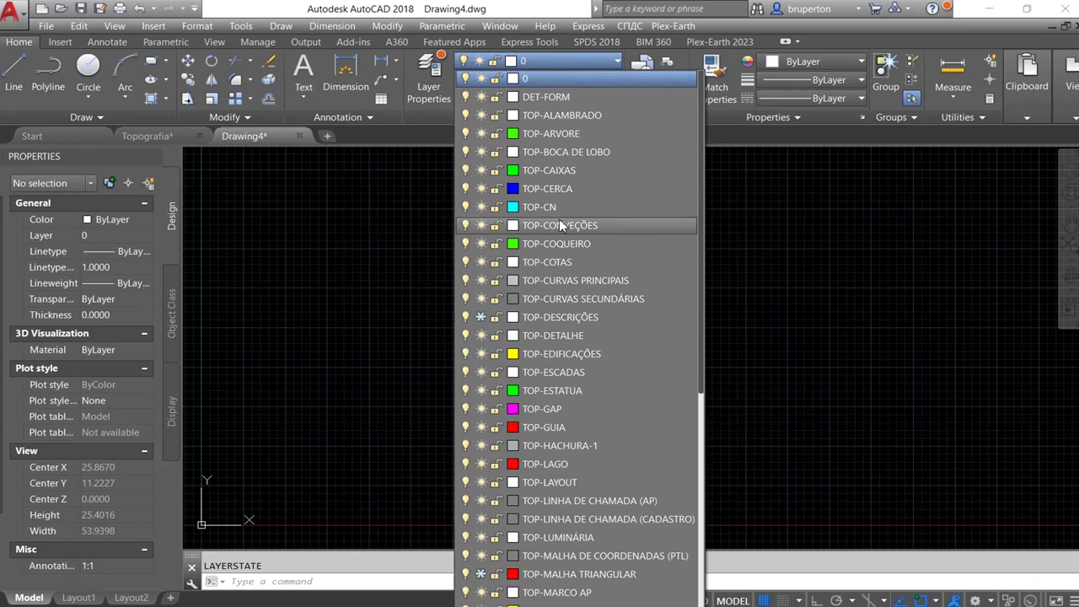
scroll(562, 252, "down", 1)
scroll(563, 257, "down", 5)
scroll(564, 262, "down", 1)
scroll(564, 264, "up", 5)
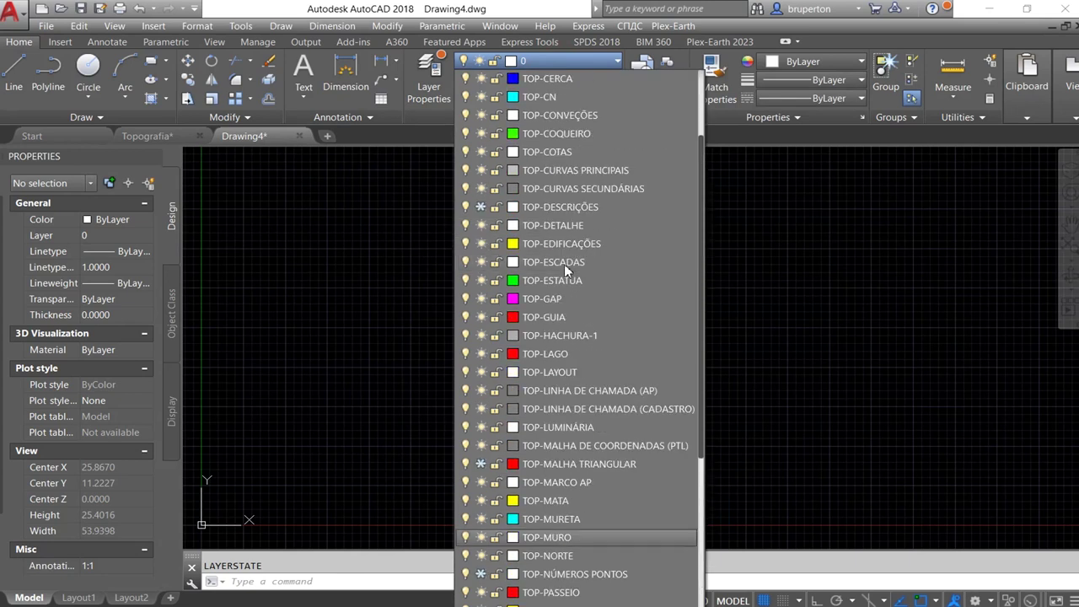
scroll(561, 265, "up", 2)
left_click(369, 275)
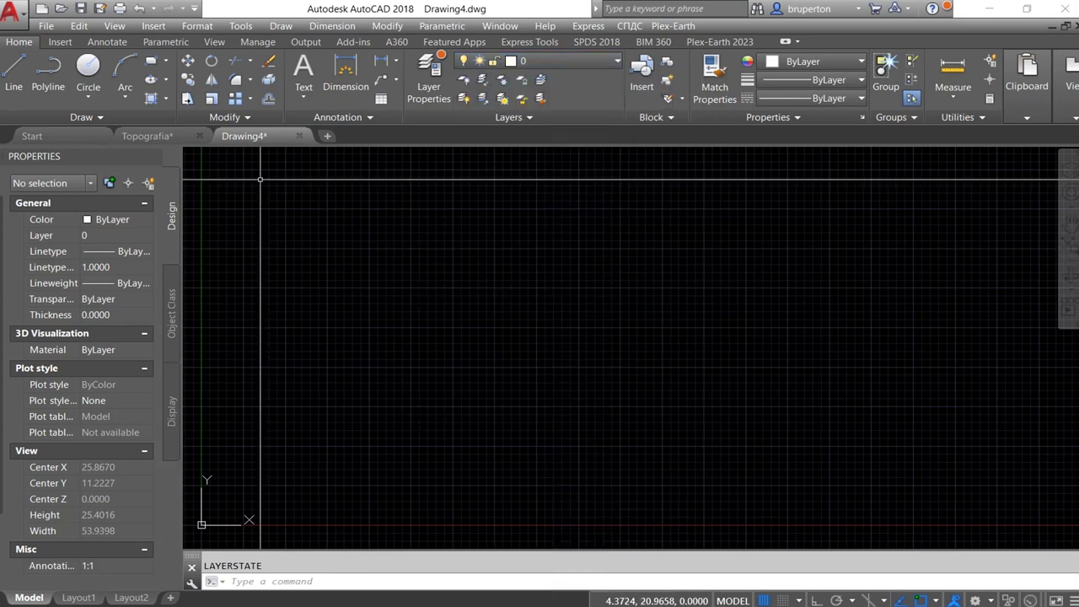
left_click(164, 136)
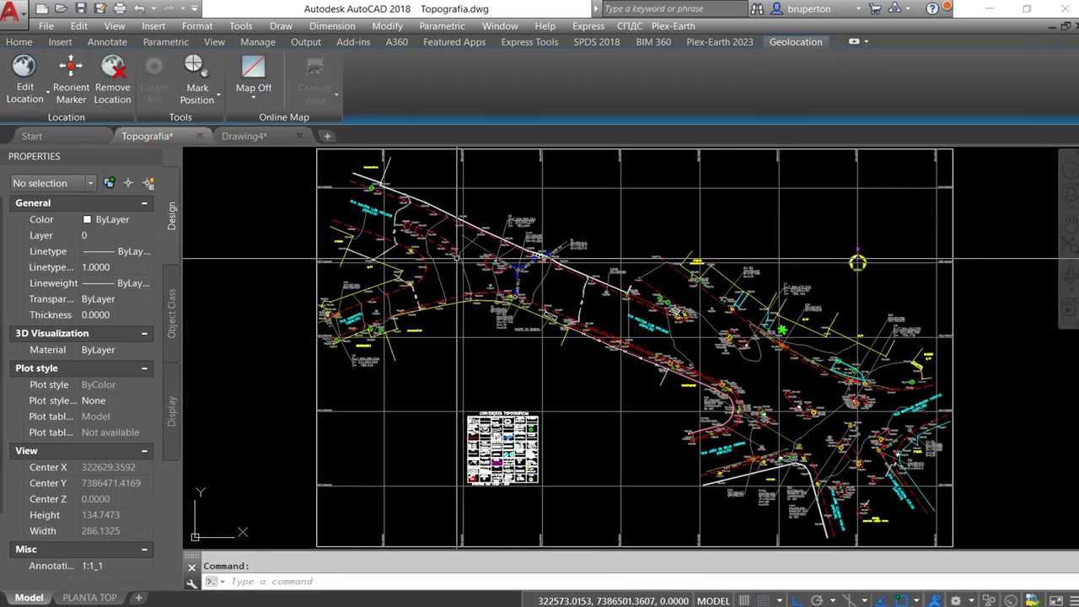
Step: Select all layers in Layer Properties and set their colour to green (3)
left_click(15, 42)
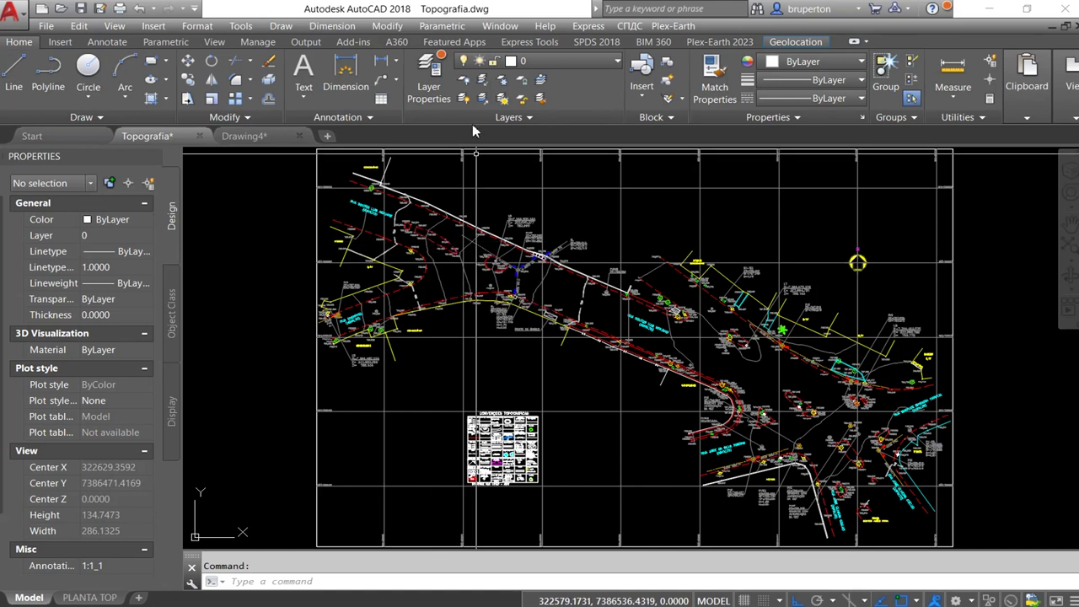
left_click(430, 85)
left_click(504, 315)
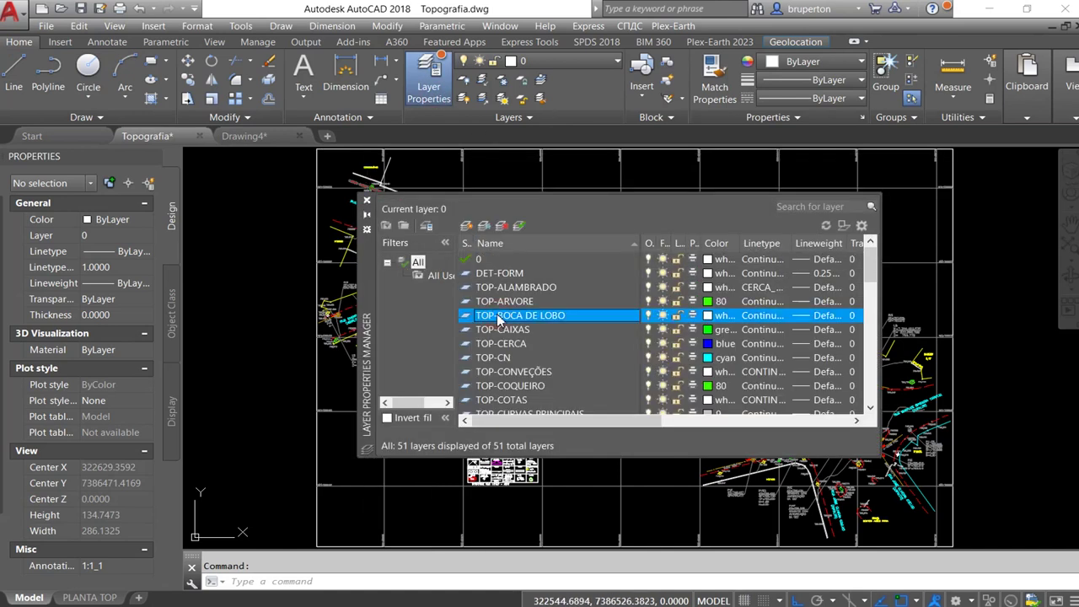
key("ctrl+a")
left_click(706, 302)
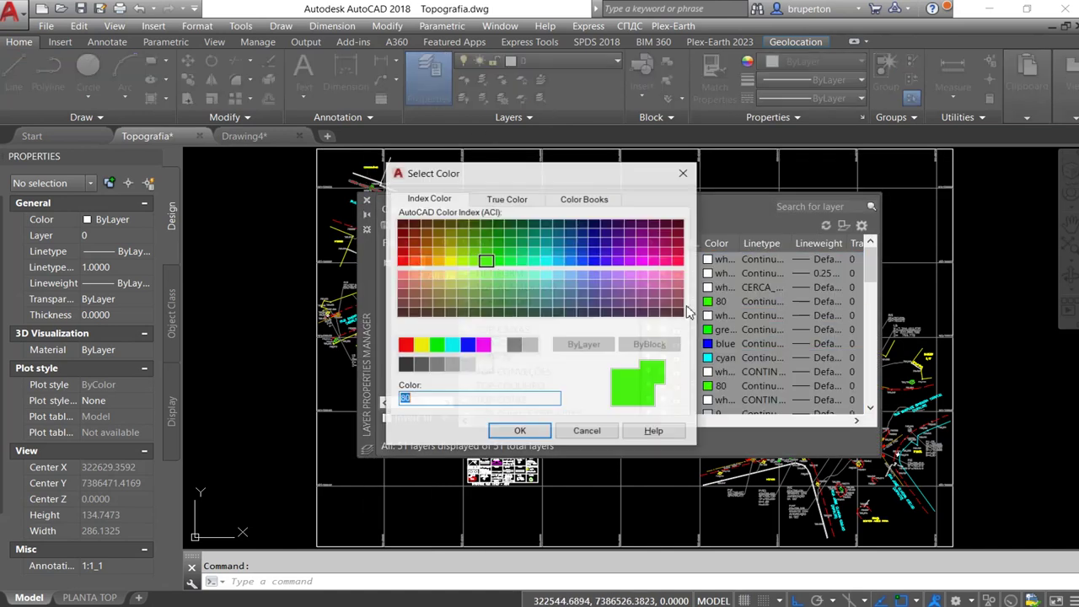
left_click(435, 345)
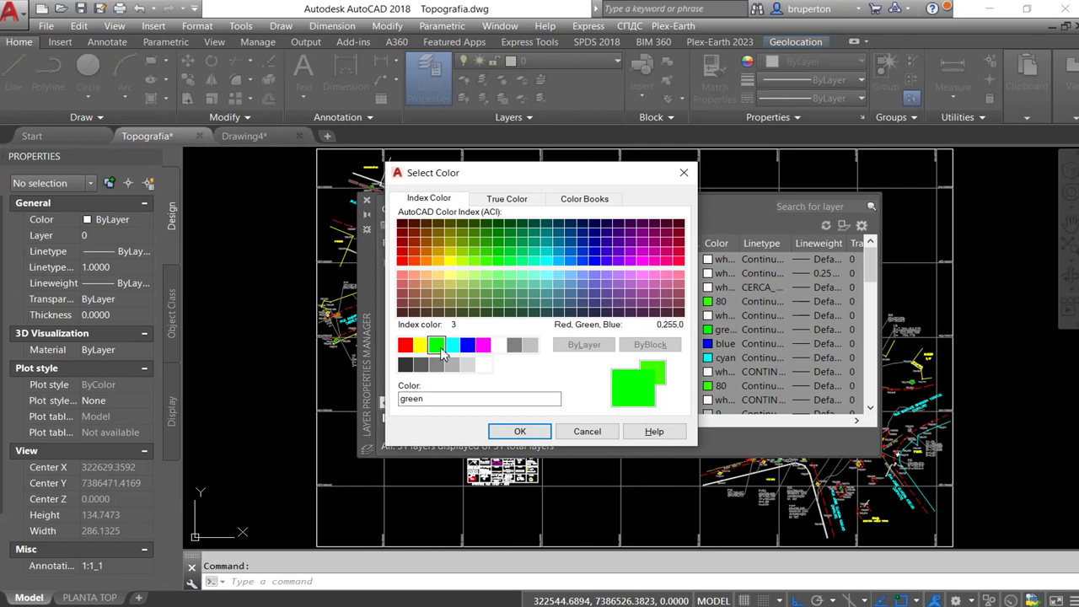
left_click(497, 430)
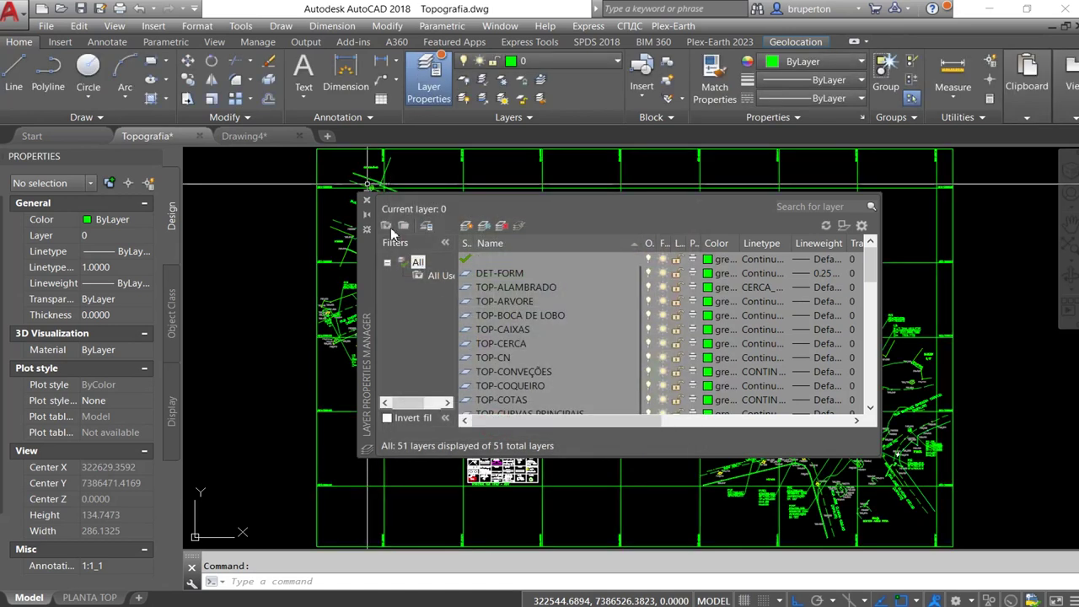
left_click(367, 199)
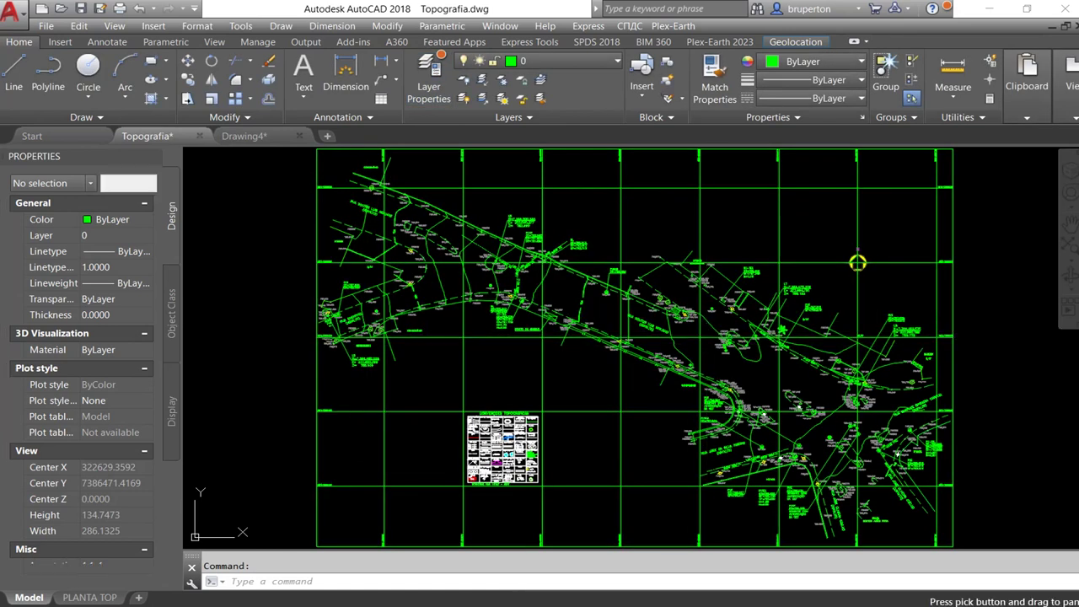
Step: Zoom to the drawing extents and reopen the Layer States Manager with LAS
middle_click(641, 335)
middle_click(641, 336)
type("LAS")
key("Return")
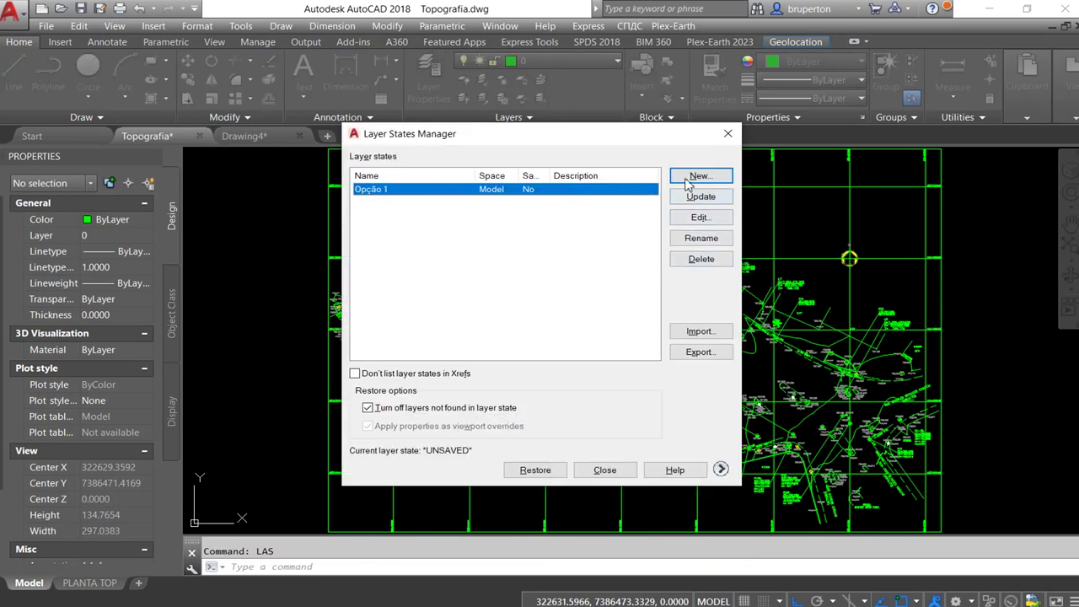
Step: Save the all-green setup as a new layer state named Opção 2 - verd
left_click(693, 175)
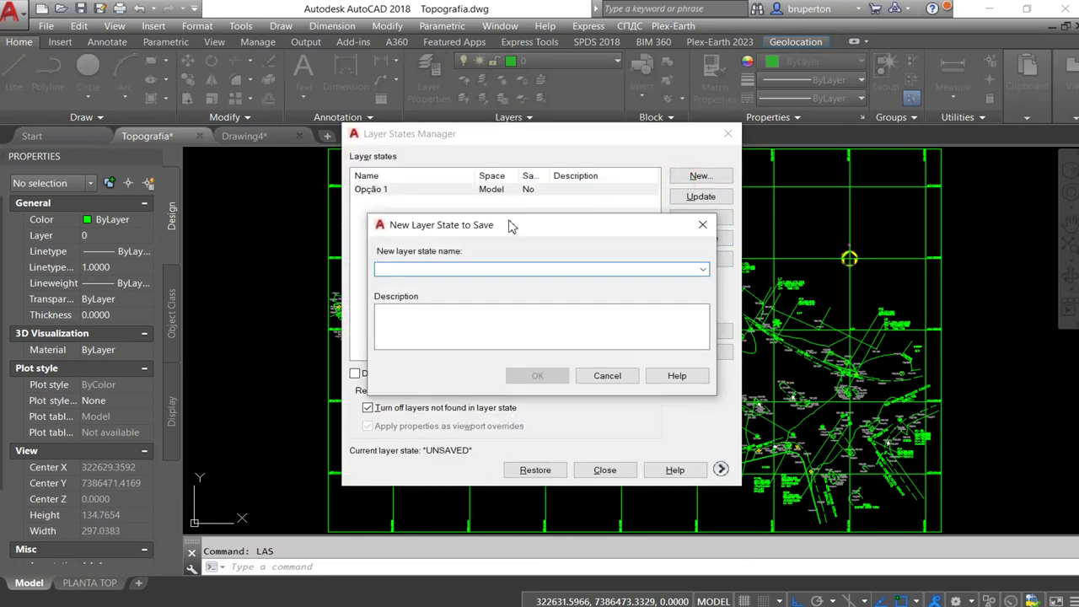
type("Opç")
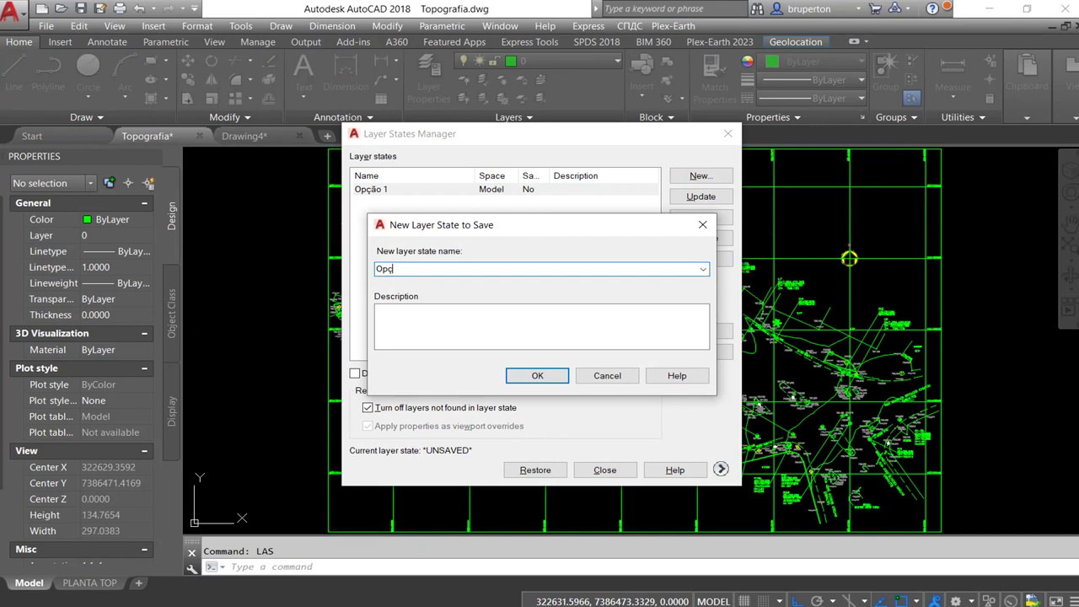
type("d")
key("Return")
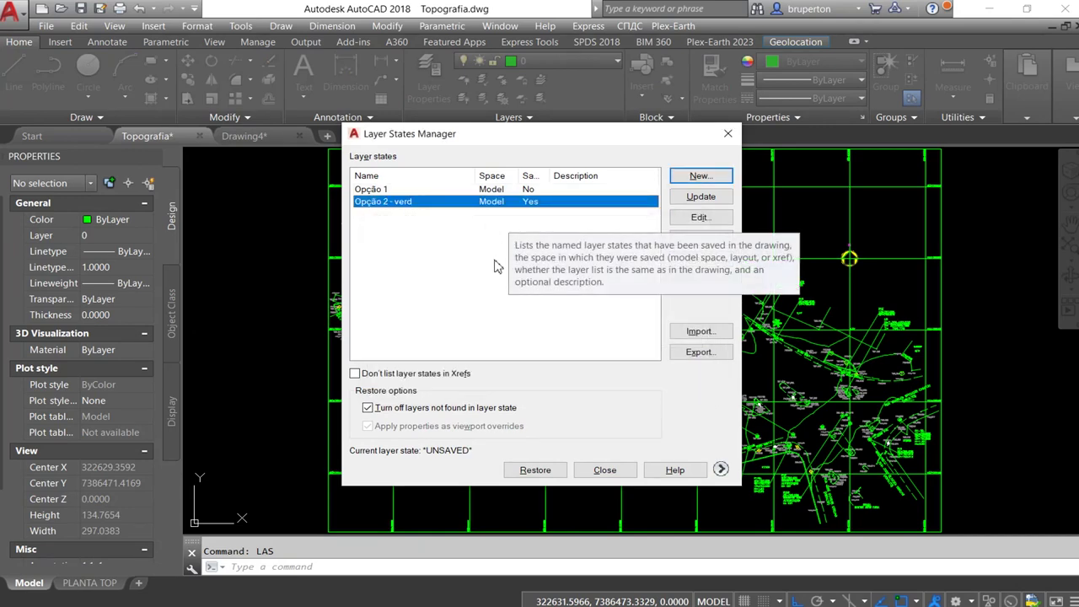
left_click(604, 469)
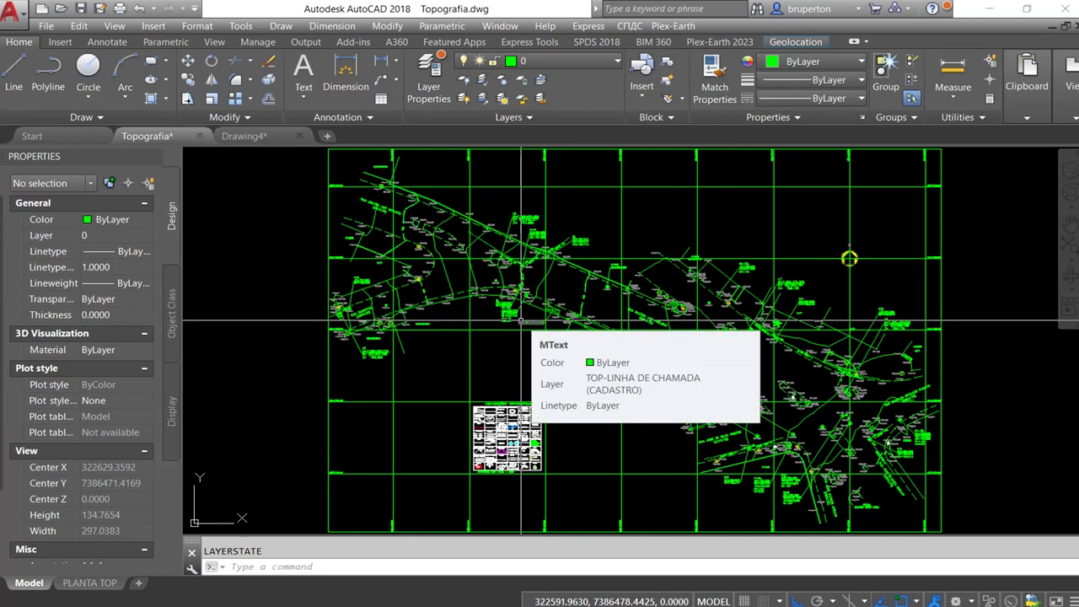
Step: Restore layer state Opção 1 to bring back the original colours, then zoom extents
type("LAS")
key("Return")
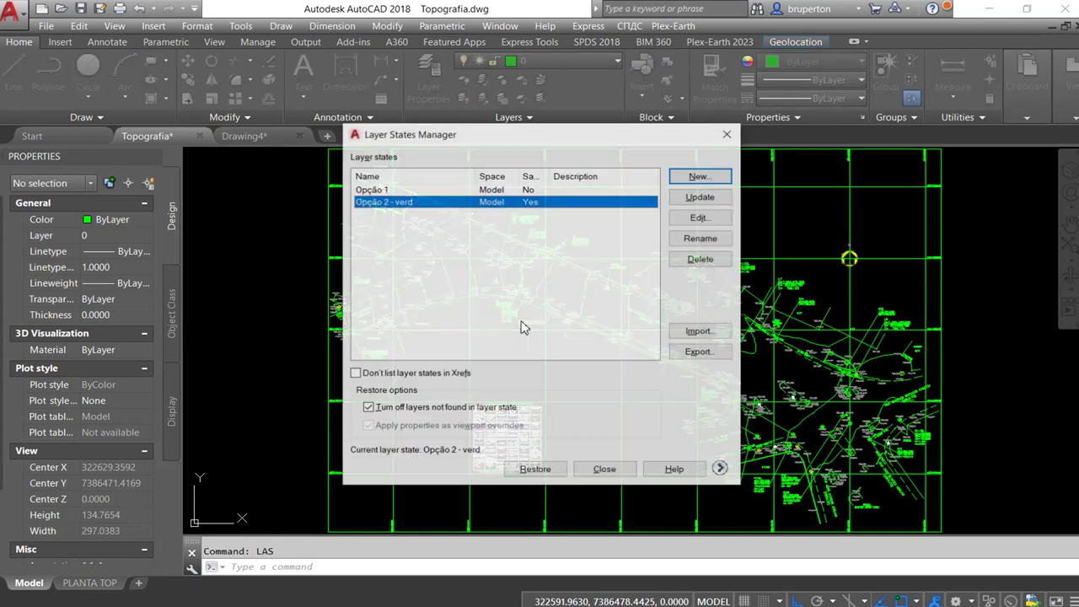
double_click(371, 189)
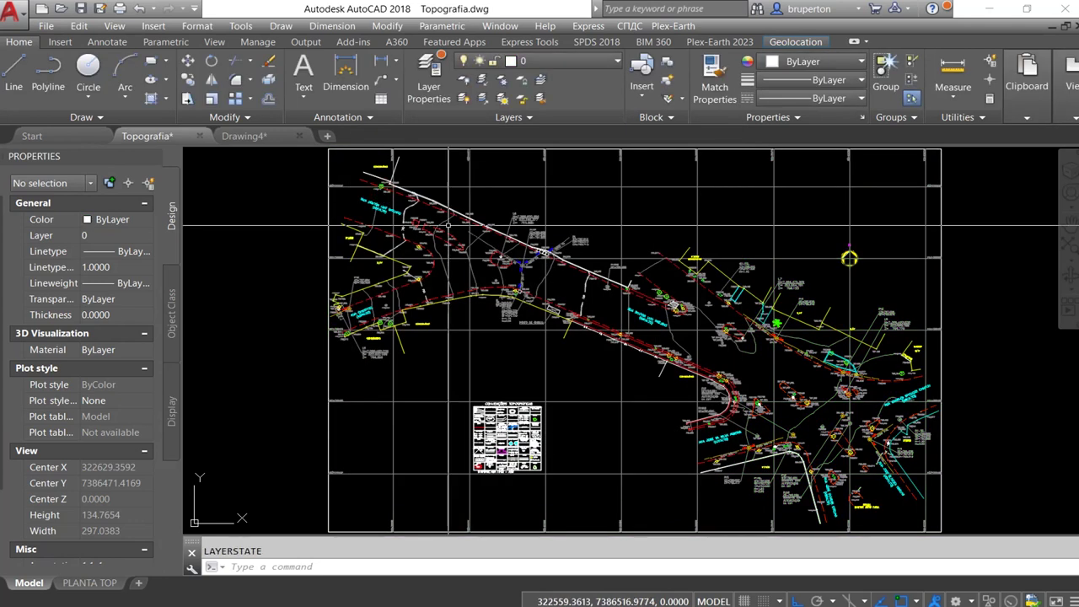
scroll(734, 347, "up", 2)
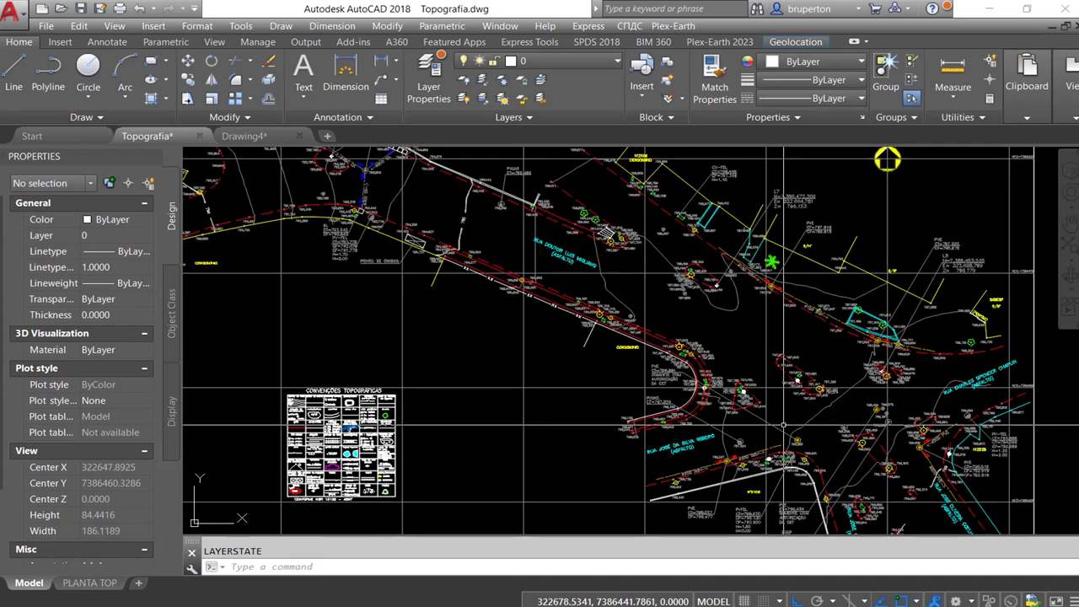
scroll(769, 347, "down", 2)
middle_click(770, 347)
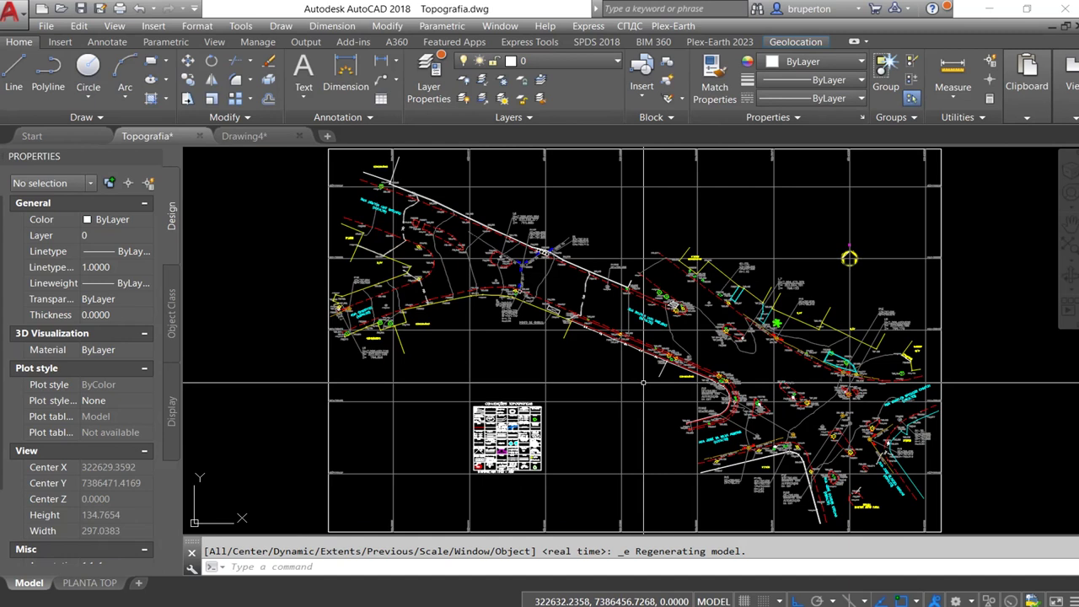
Step: Isolate the layers of three picked contour objects with LAYISO, then undo the isolation
type("layiso")
key("Return")
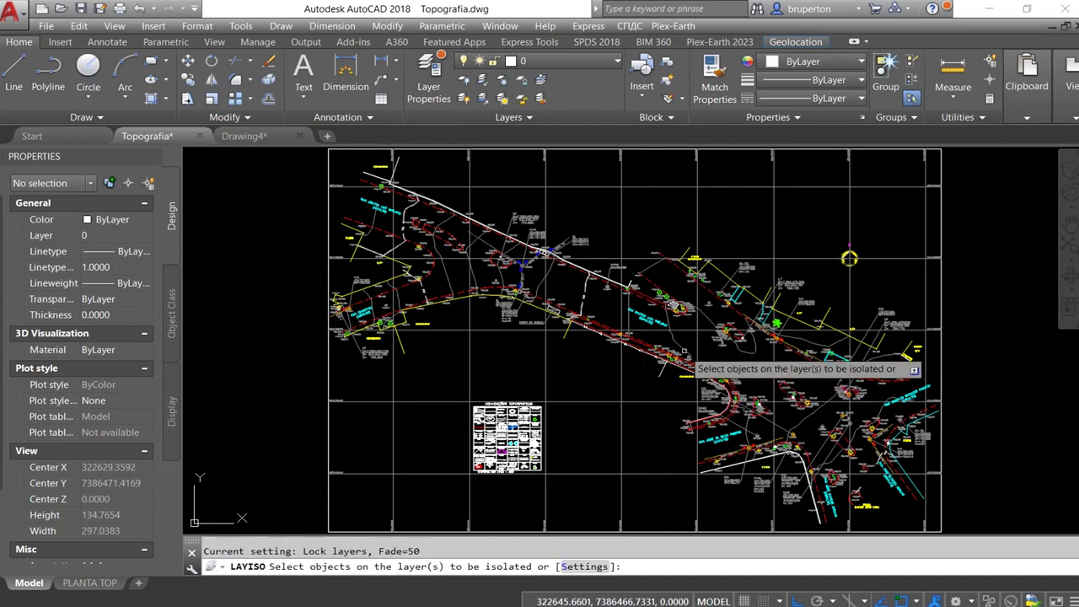
scroll(684, 350, "up", 4)
left_click(674, 337)
left_click(648, 353)
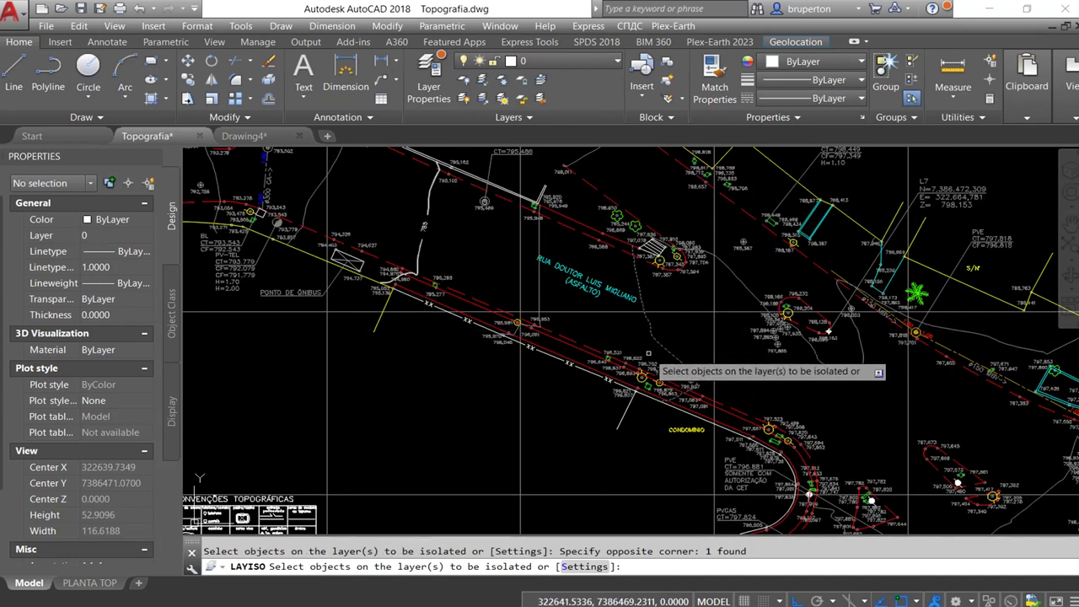
left_click(422, 238)
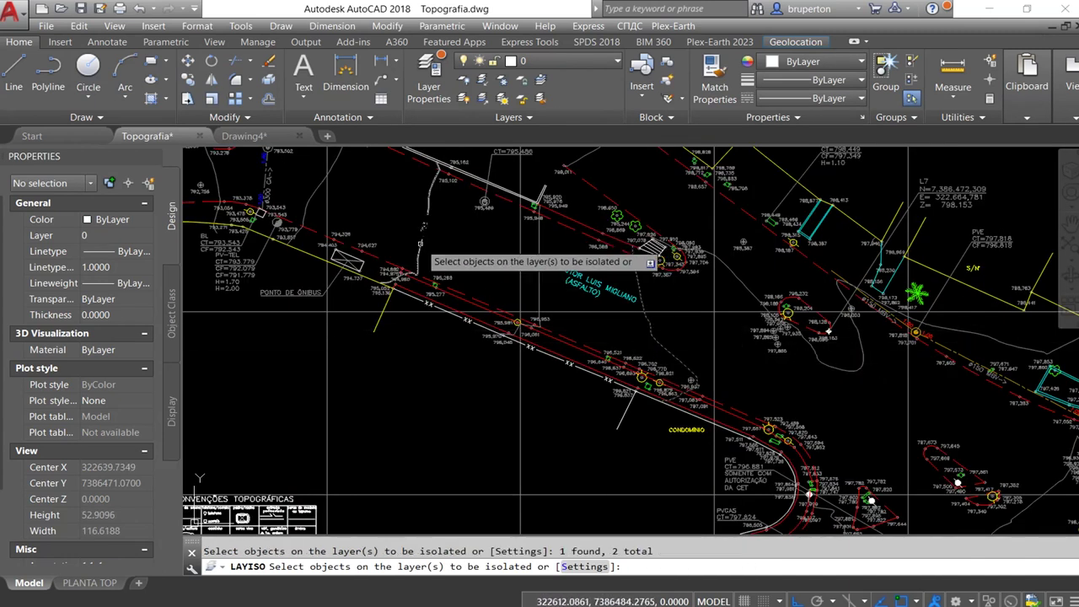
scroll(472, 320, "up", 4)
left_click(467, 329)
scroll(482, 329, "down", 8)
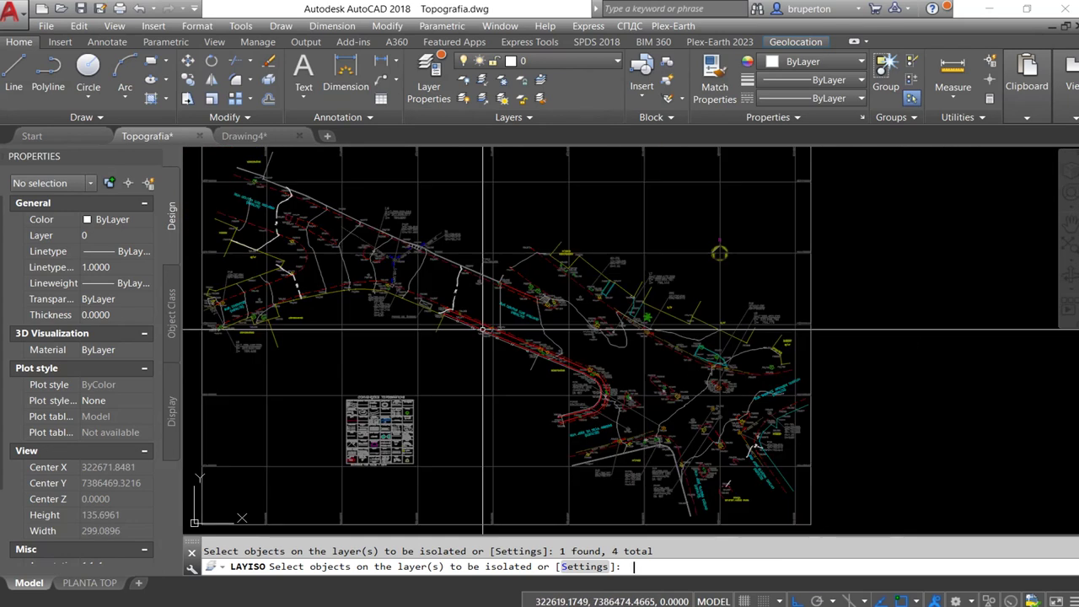
key("Return")
key("ctrl+z")
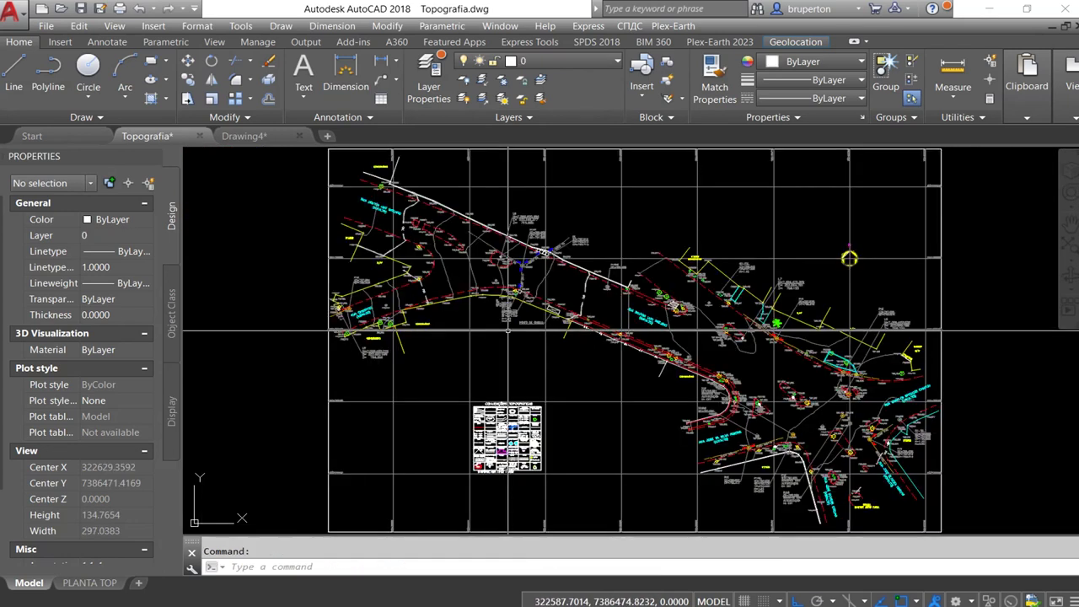
Step: Restart LAYISO and change its setting to turn non-isolated layers Off instead of lock-and-fade
type("layiso")
key("Return")
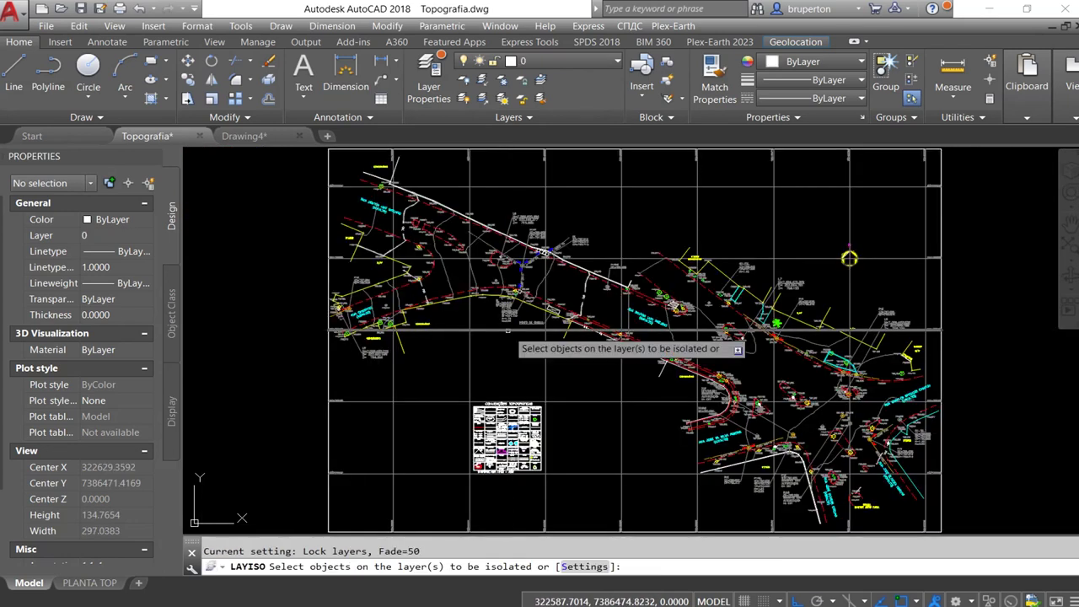
left_click(582, 566)
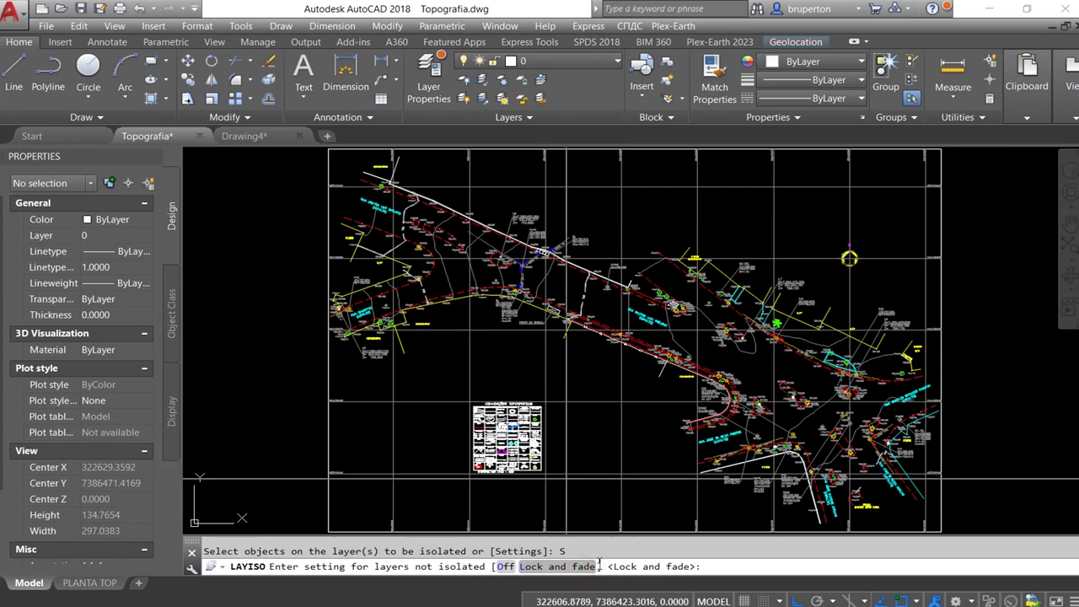
left_click(534, 569)
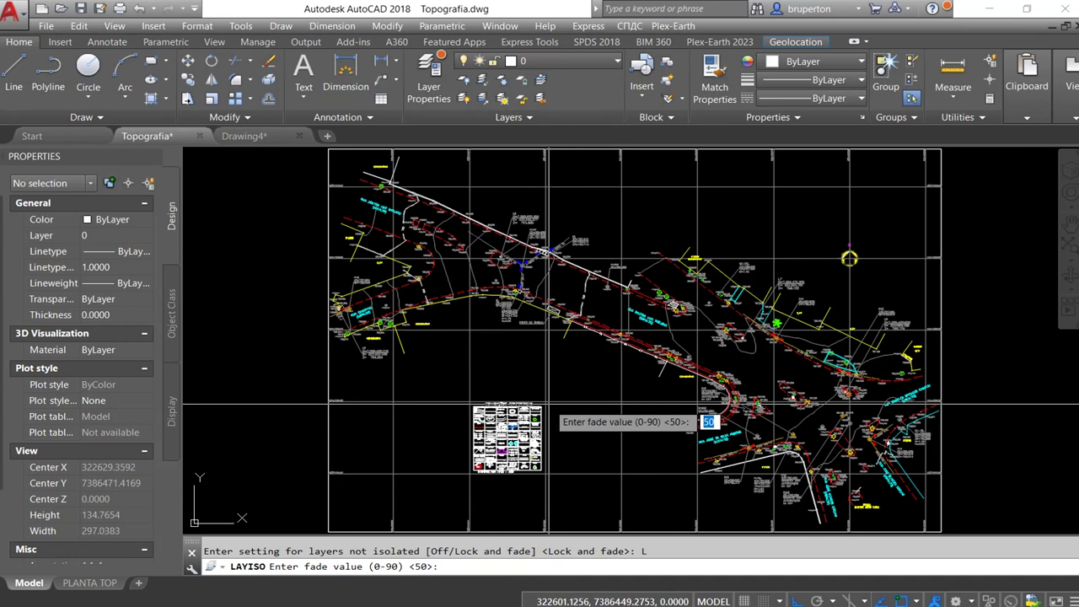
key("Return")
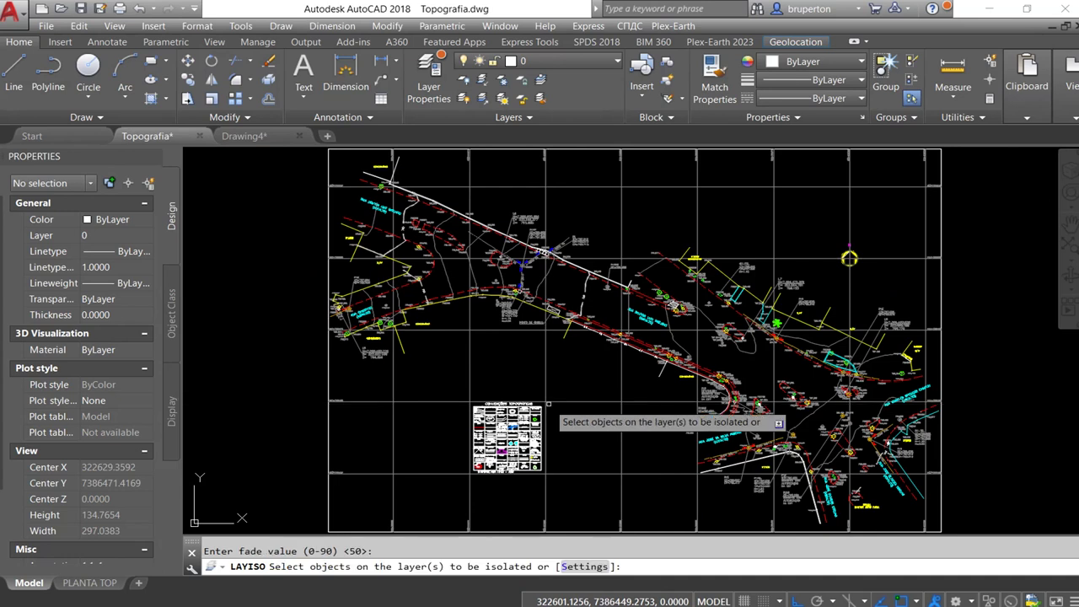
left_click(570, 568)
left_click(508, 566)
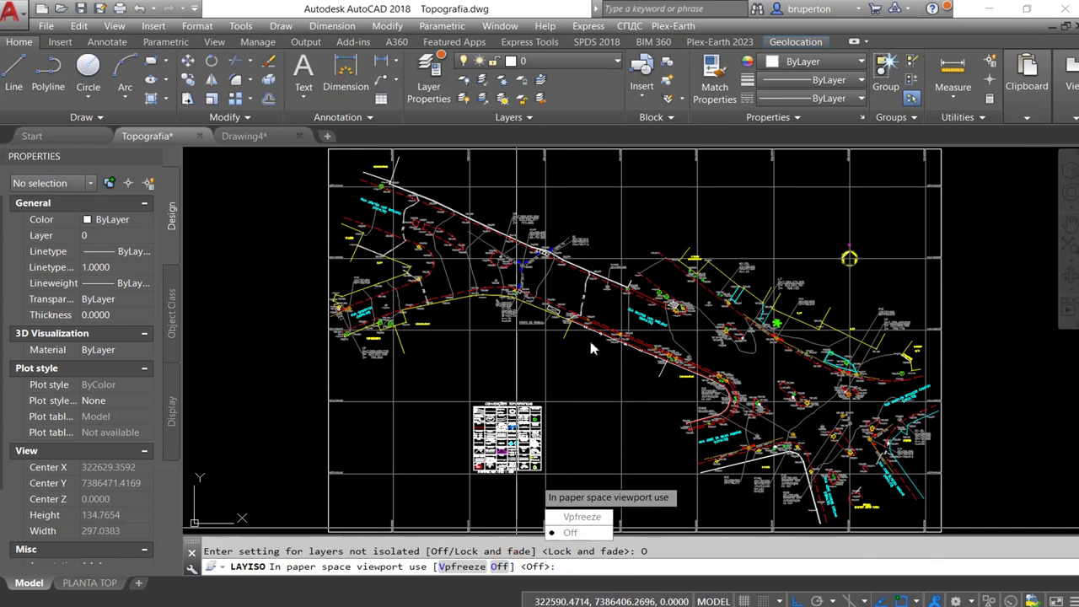
type("o")
key("Return")
Step: Pick the contour lines and the dashed grey line whose layers should stay visible
scroll(580, 288, "up", 2)
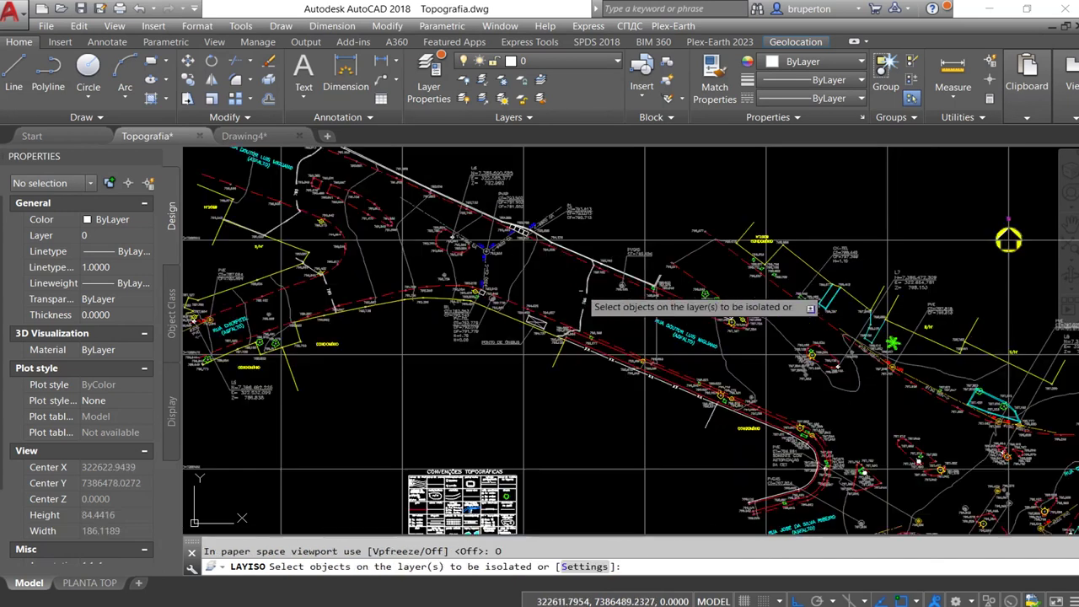
scroll(583, 293, "up", 8)
scroll(573, 346, "down", 6)
left_click(574, 312)
left_click(574, 312)
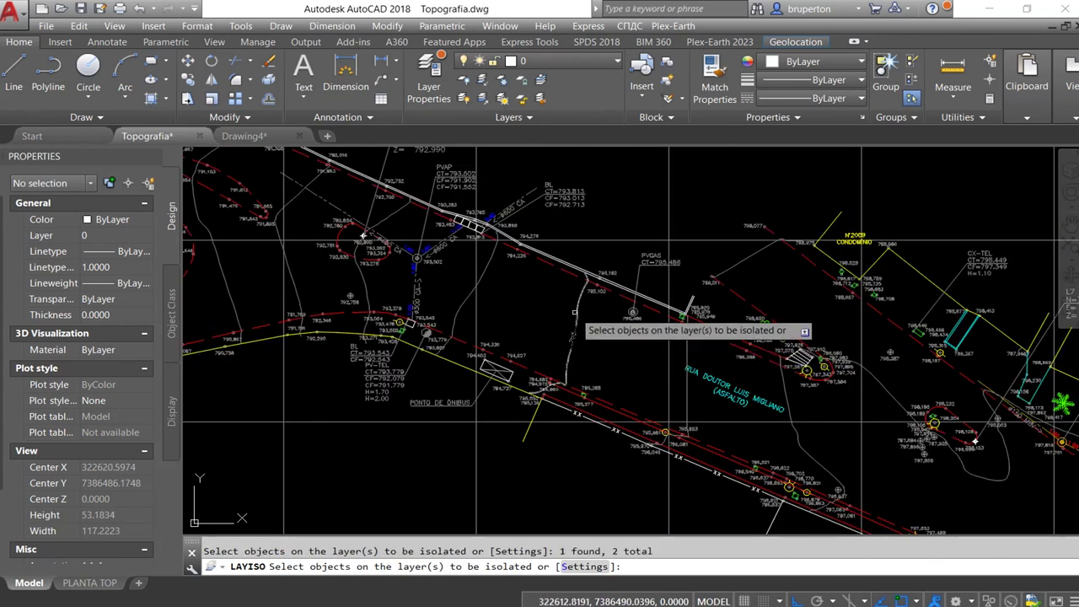
left_click(796, 400)
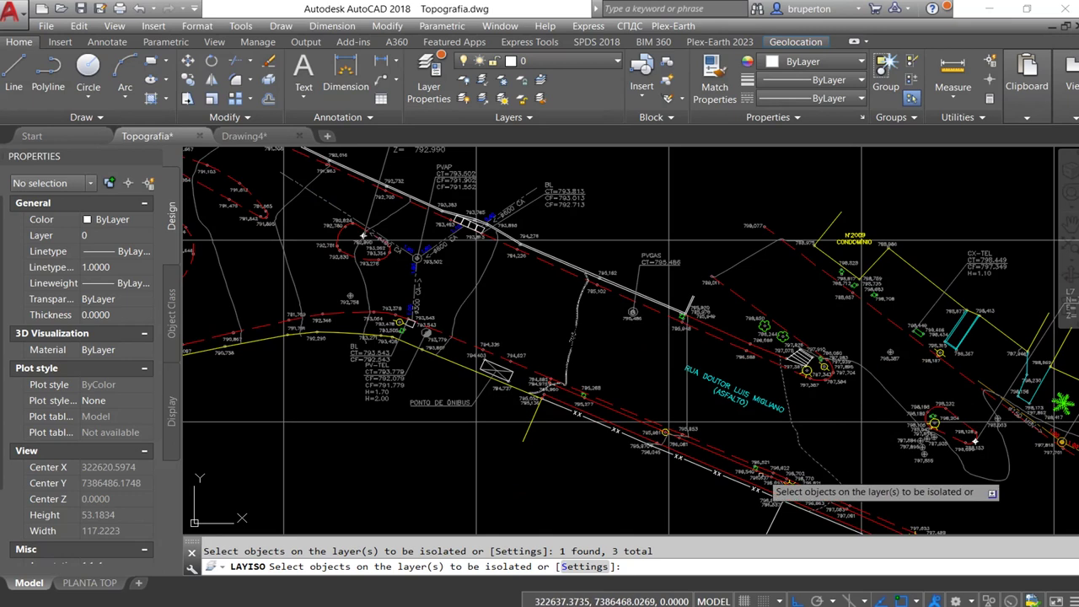
Step: Isolate the three picked layers and zoom to the drawing extents
key("Return")
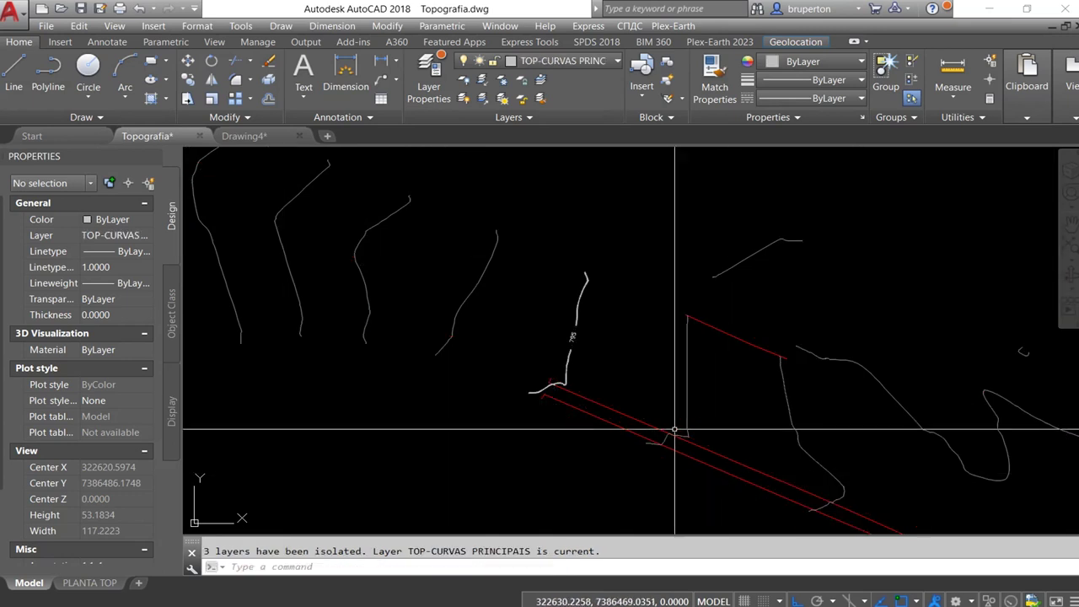
scroll(674, 429, "down", 6)
middle_click(851, 429)
middle_click(851, 429)
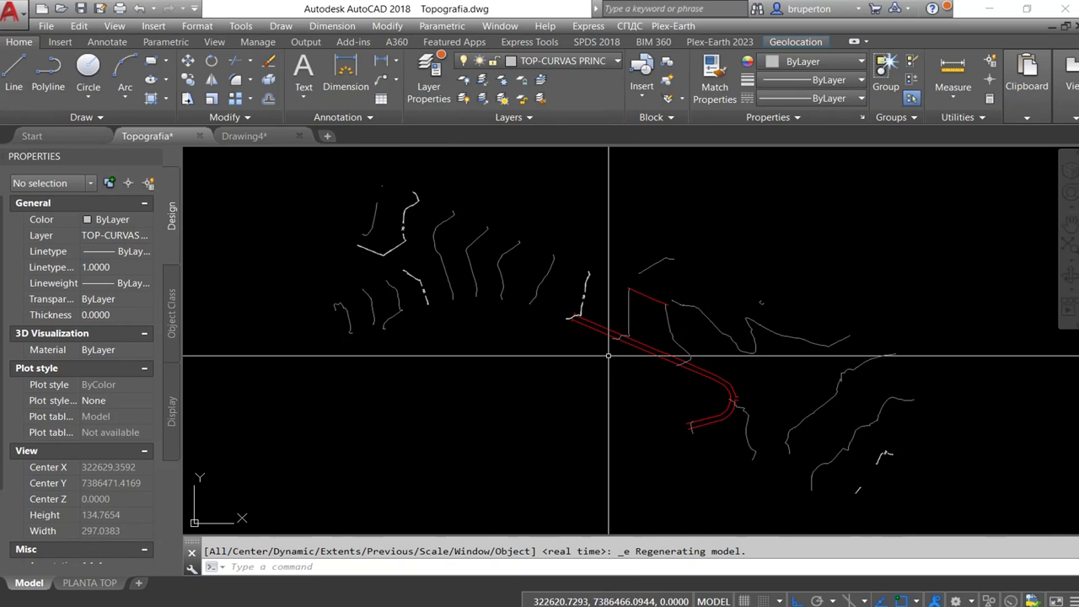
Step: Save layer state Opção 3 described 'Somente curvas de nível e arruamento', then restore Opção 1
type("LAS")
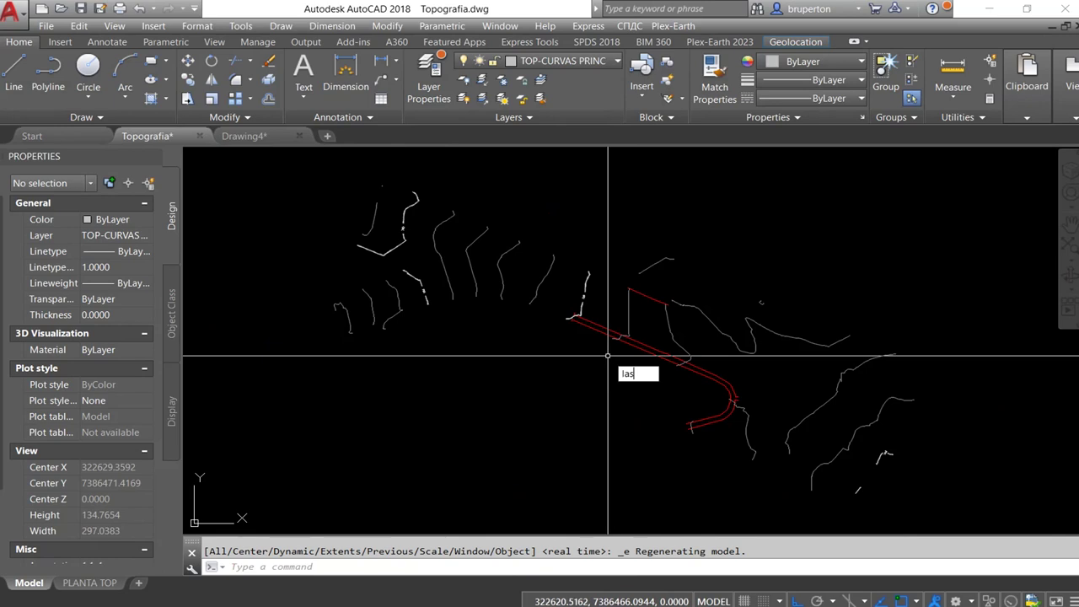
key("Return")
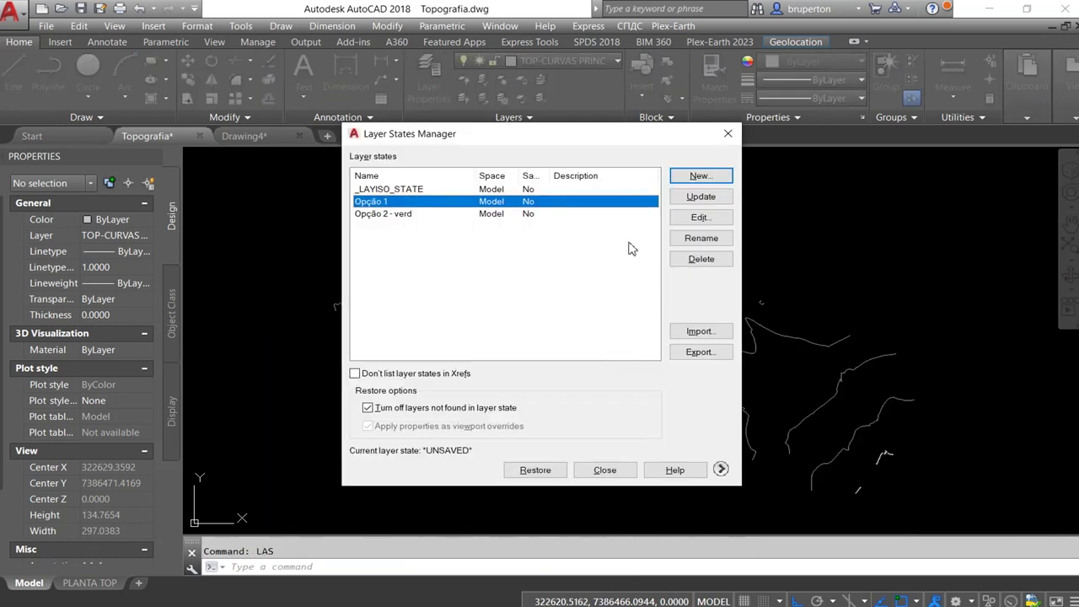
left_click(698, 176)
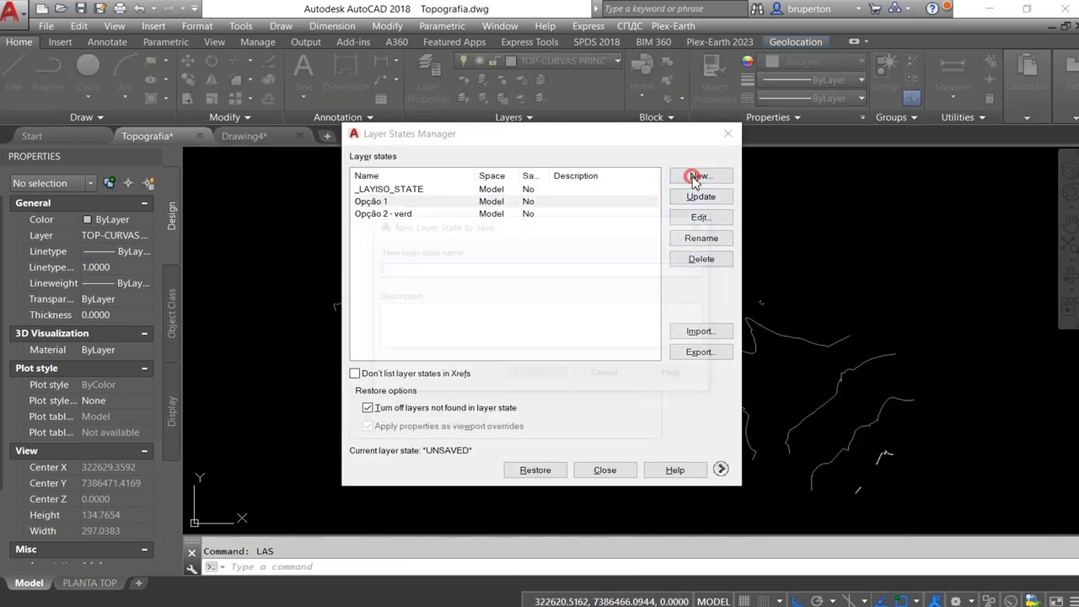
type("Opção 3")
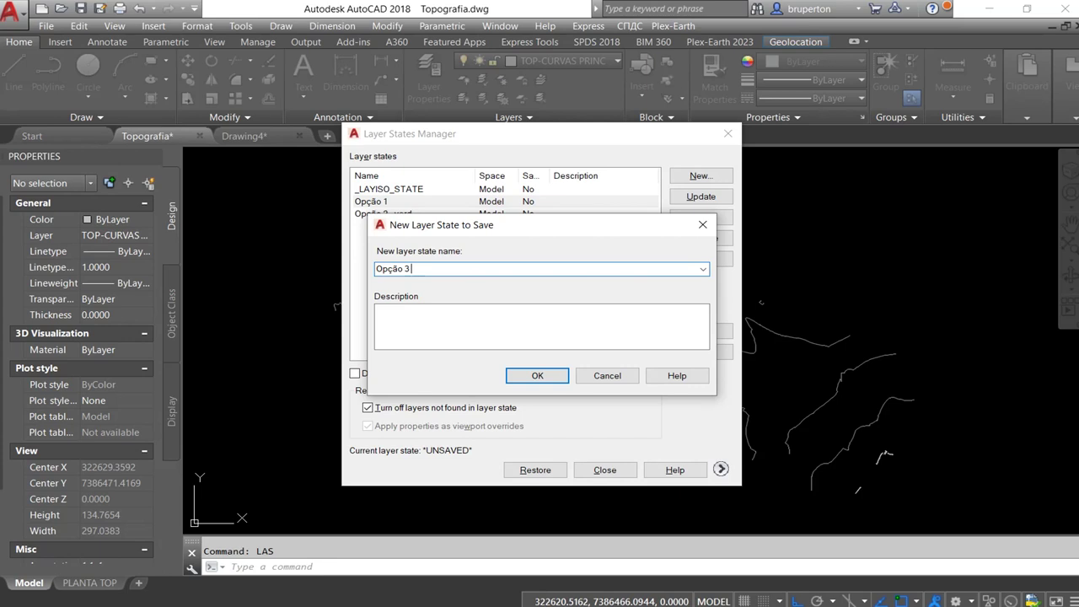
left_click(377, 310)
type("Somente")
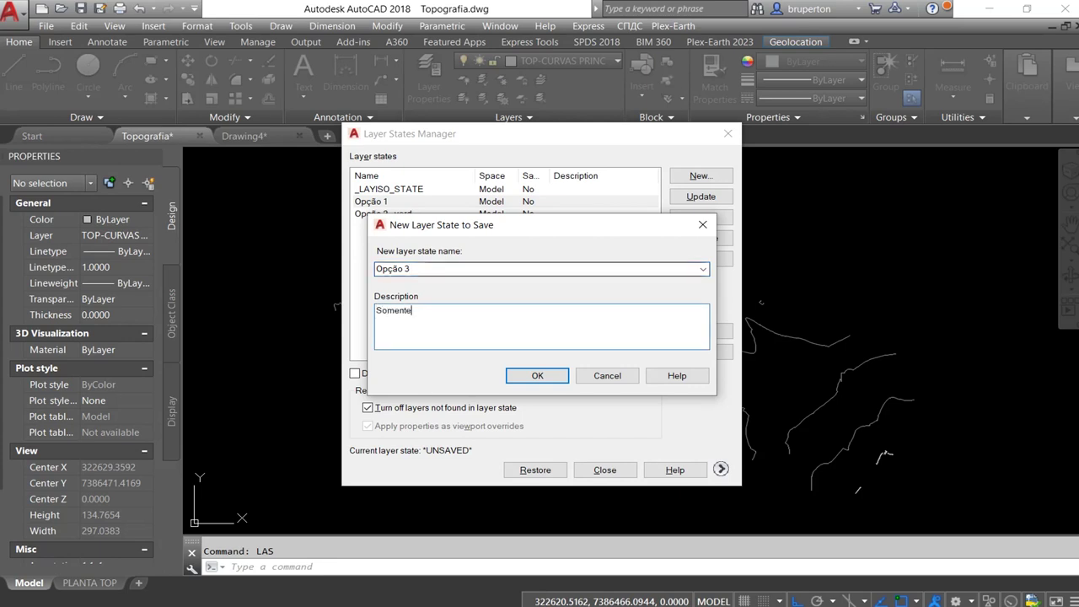
type("curvas de nível e arruamento.")
left_click(512, 376)
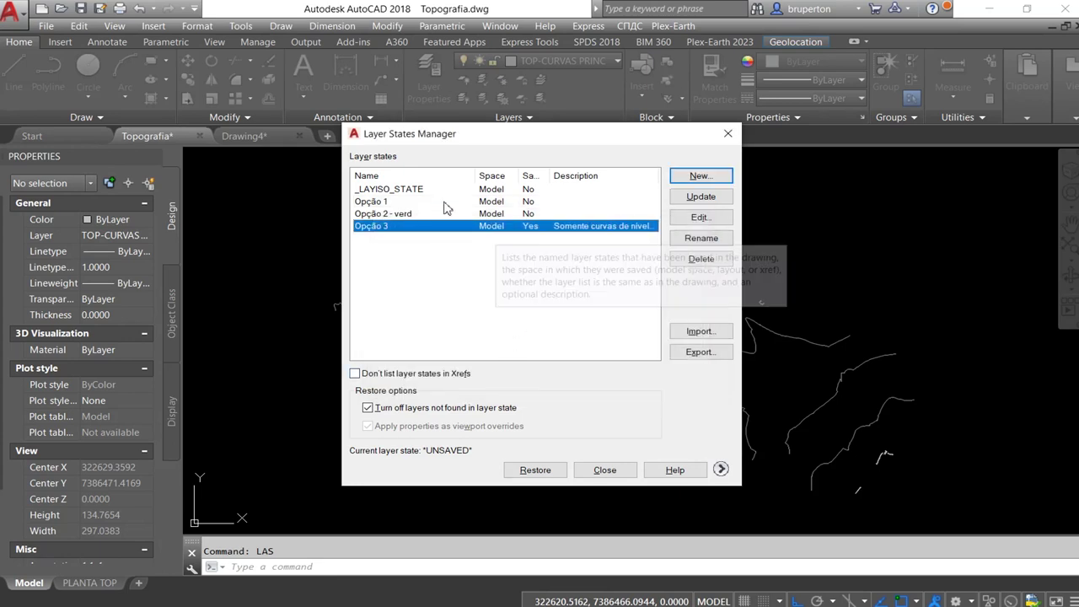
double_click(386, 202)
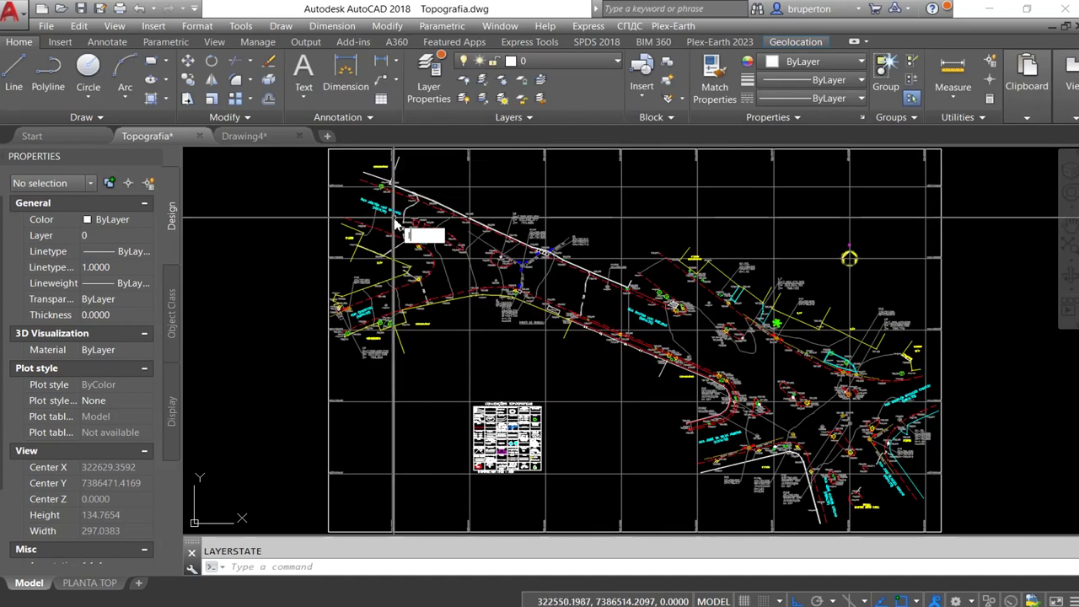
Step: Restore the Opção 2 - verd layer state from the Layer States Manager
type("las")
key("Return")
left_click(402, 214)
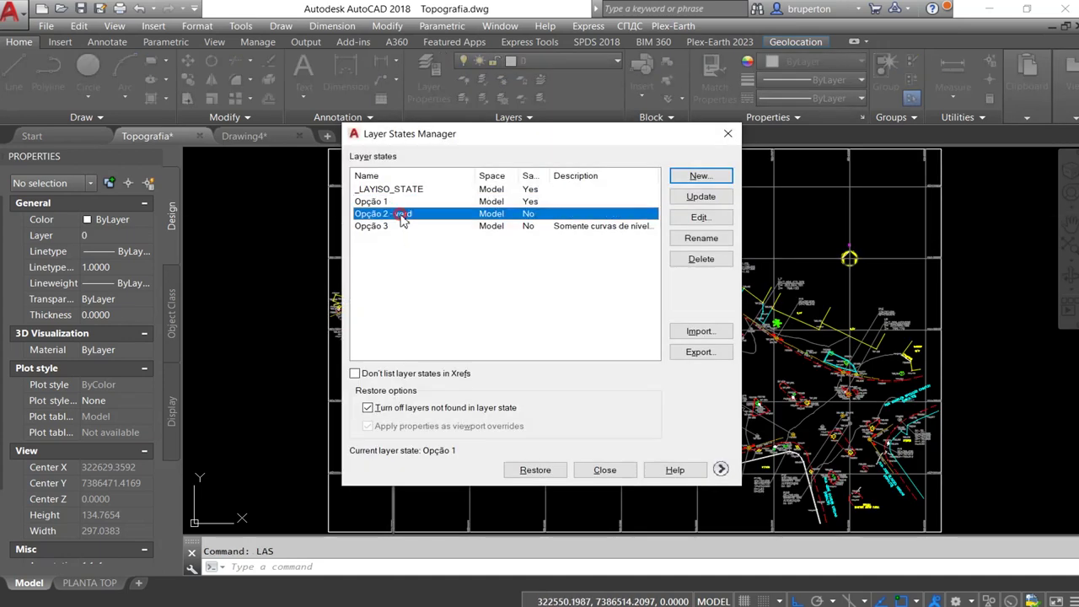
double_click(402, 215)
Step: Restore layer state Opção 3 and check the remaining layers in the Layer dropdown
type("las")
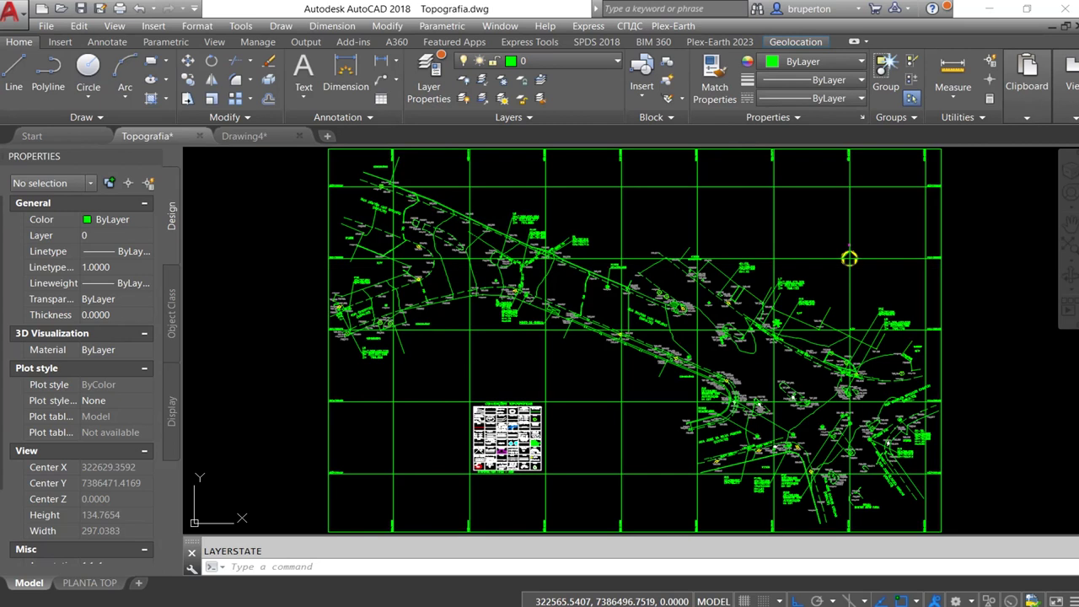
key("Return")
double_click(398, 226)
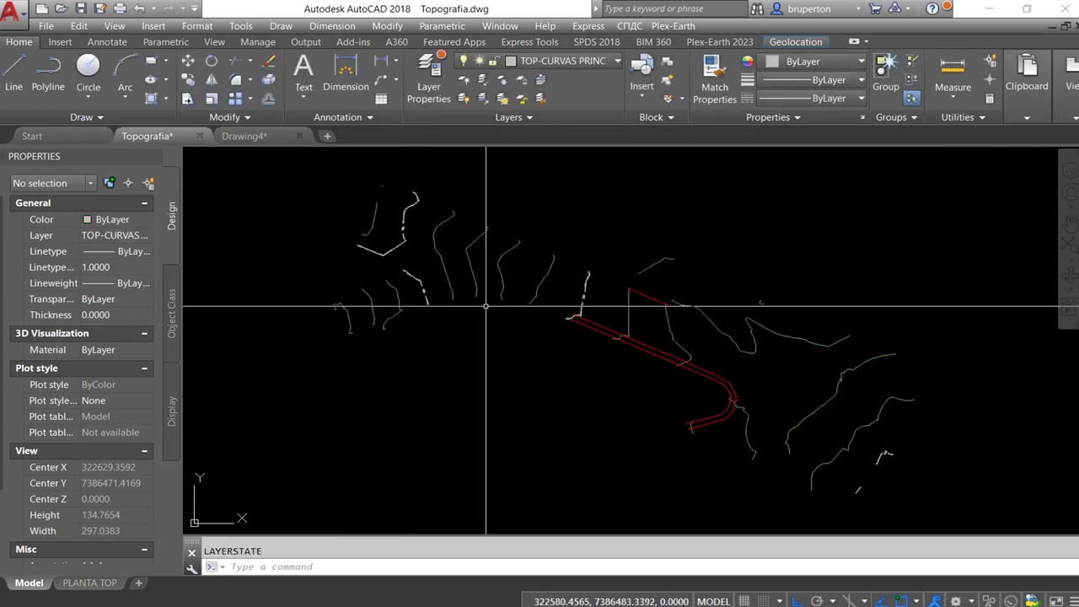
left_click(557, 61)
scroll(502, 270, "down", 2)
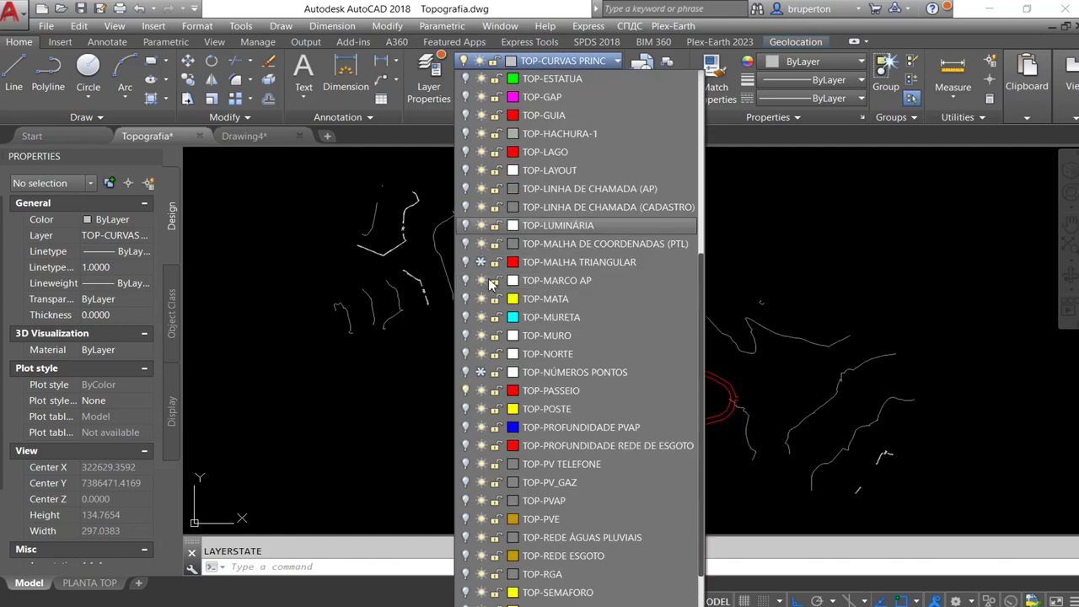
scroll(505, 316, "up", 4)
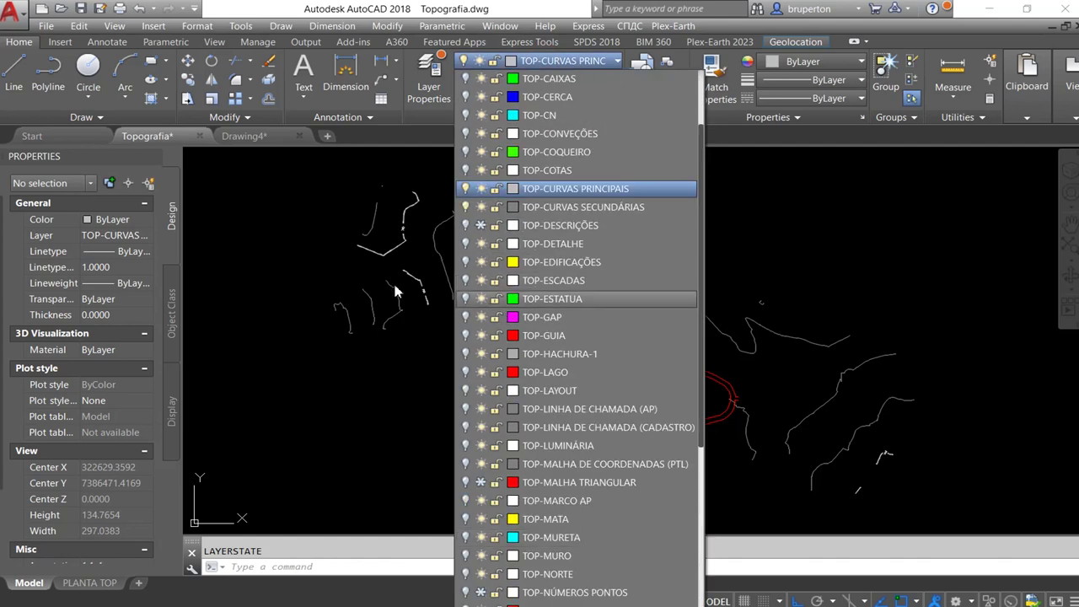
key("Escape")
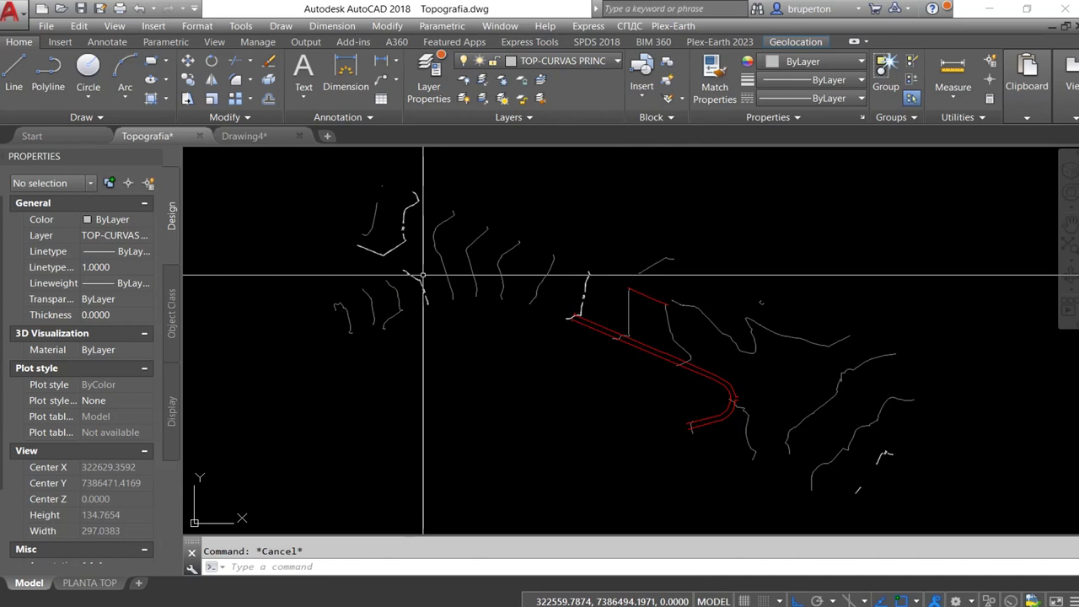
Step: Open layer state Opção 3 for editing in the Layer States Manager
type("Las")
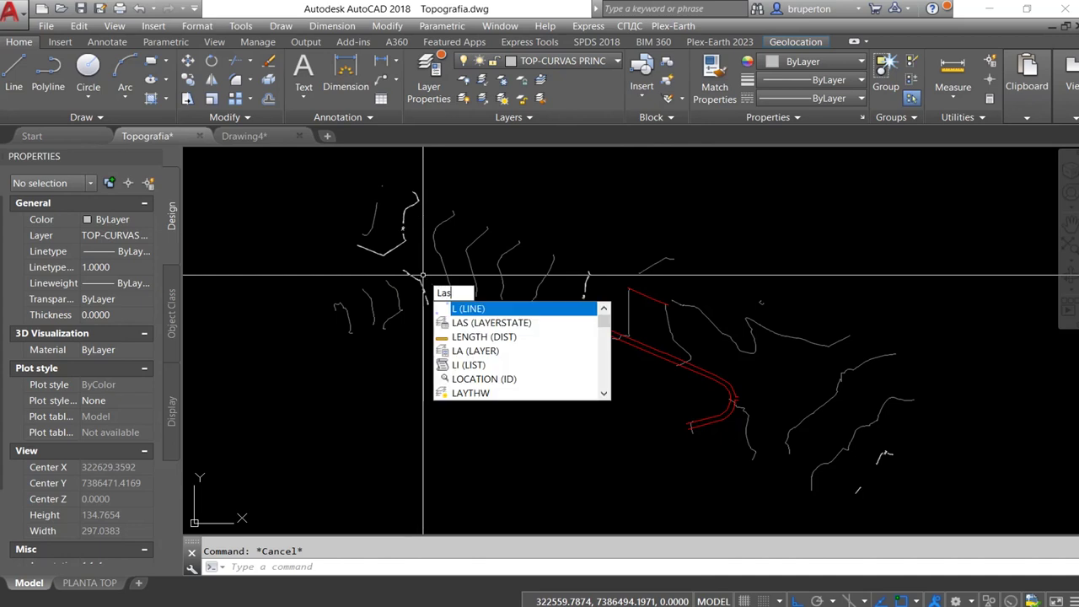
key("Return")
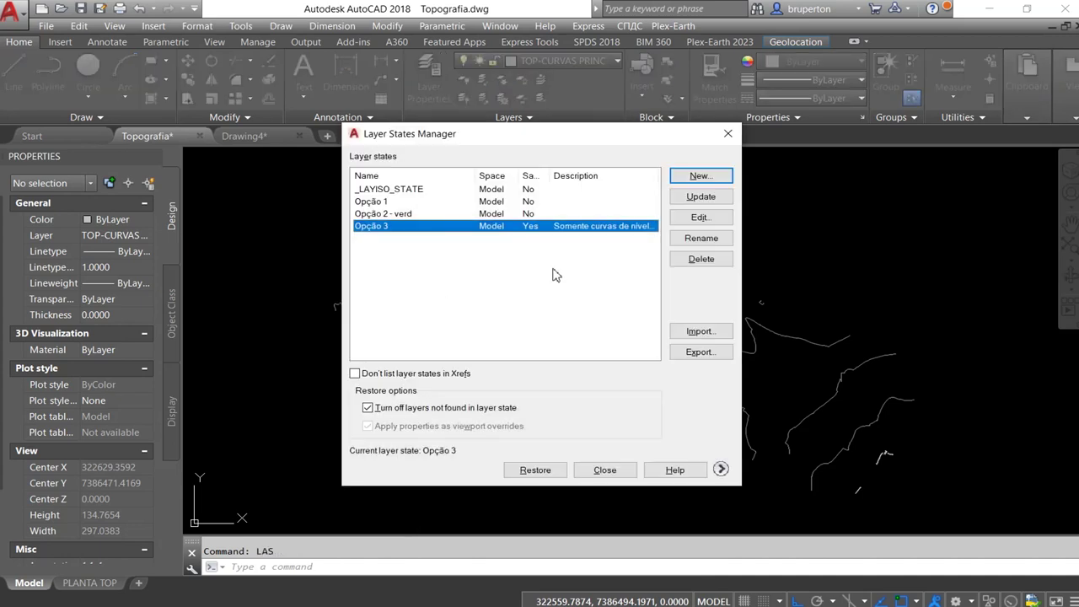
left_click(706, 217)
left_click(715, 165)
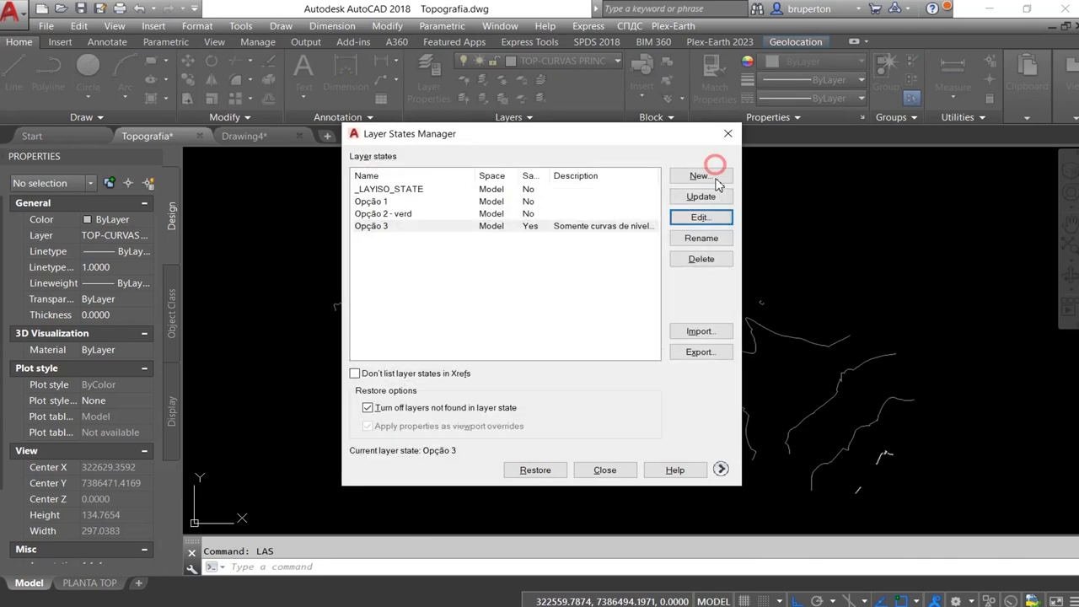
left_click(701, 217)
scroll(543, 257, "down", 3)
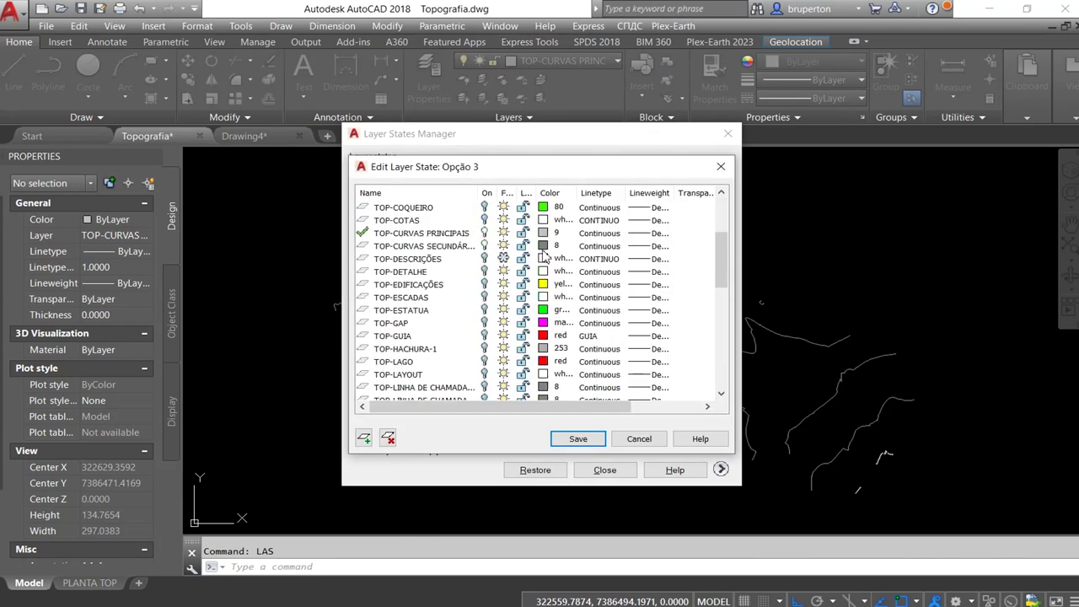
scroll(544, 257, "up", 3)
left_click_drag(508, 175, 611, 203)
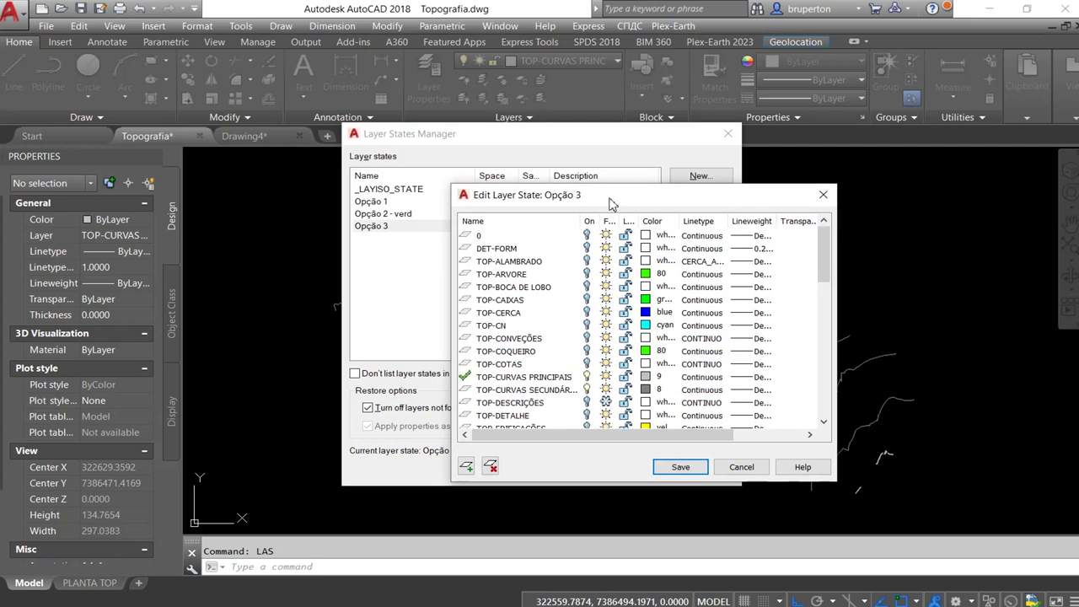
Step: Turn on TOP-COTAS in red, save Opção 3, and restore it in the drawing
left_click(585, 368)
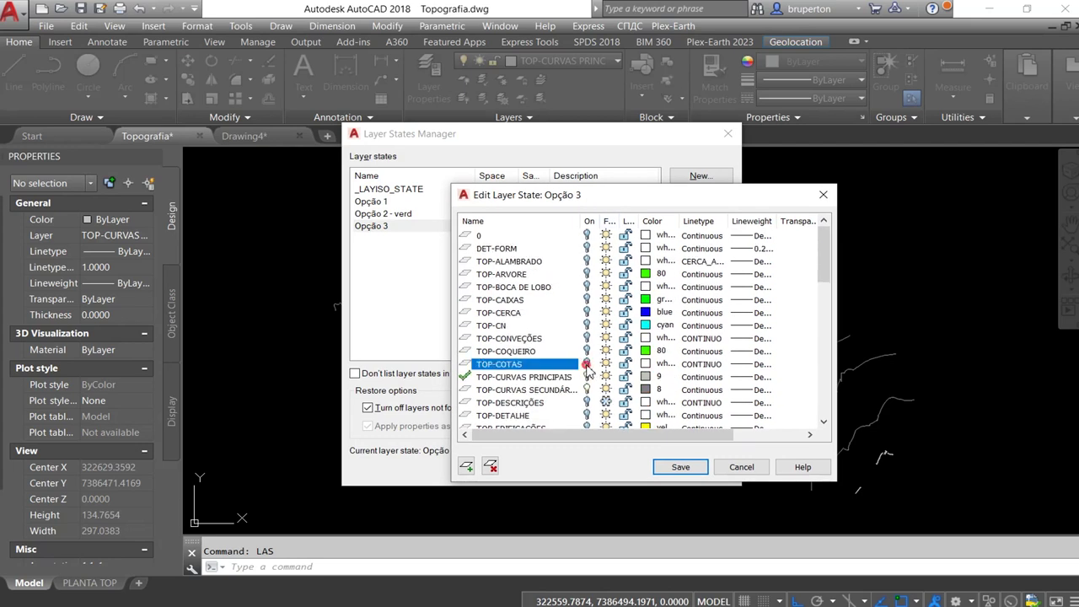
left_click(647, 364)
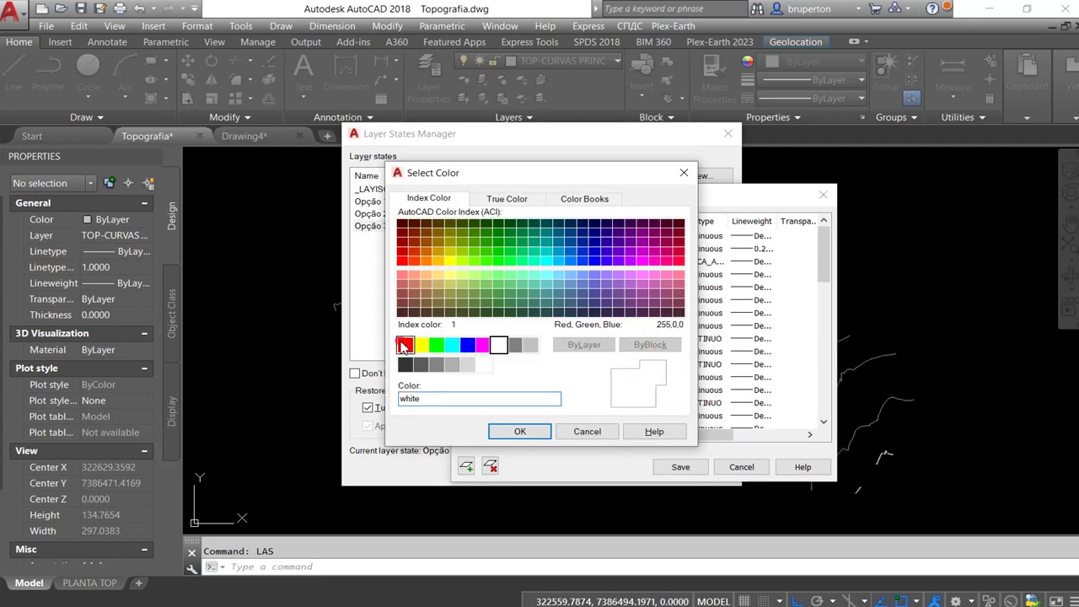
left_click(405, 345)
left_click(520, 432)
left_click(663, 468)
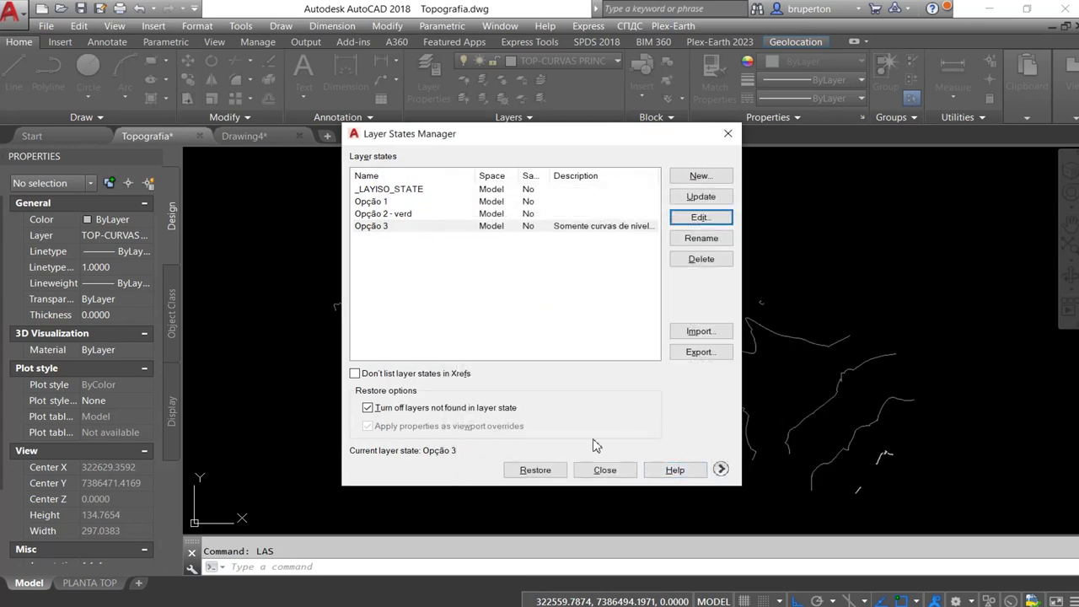
double_click(442, 228)
scroll(562, 315, "up", 5)
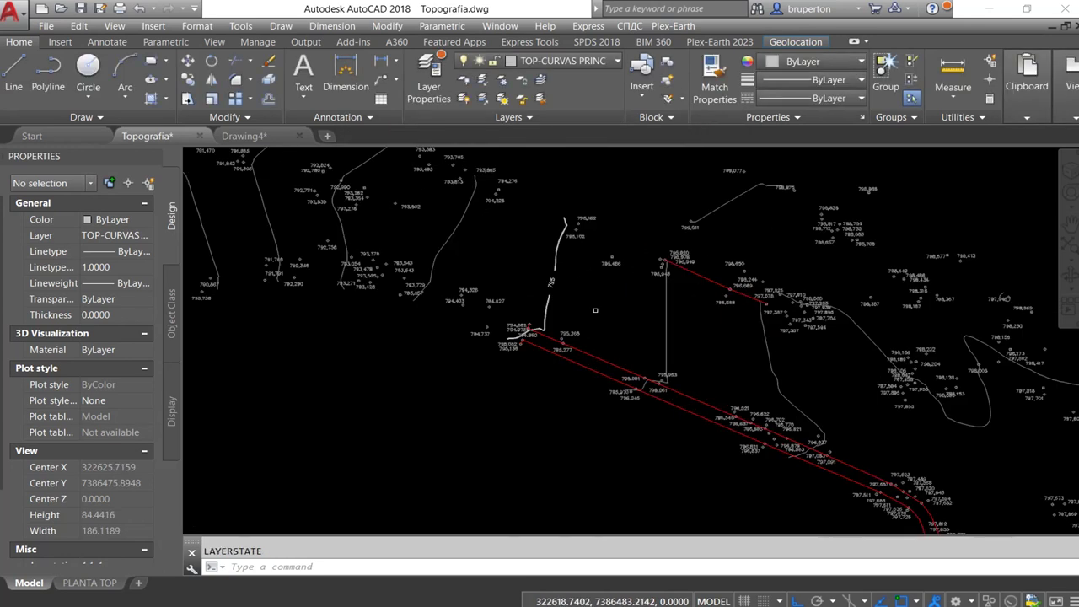
scroll(561, 315, "up", 4)
scroll(561, 315, "down", 5)
scroll(188, 365, "up", 5)
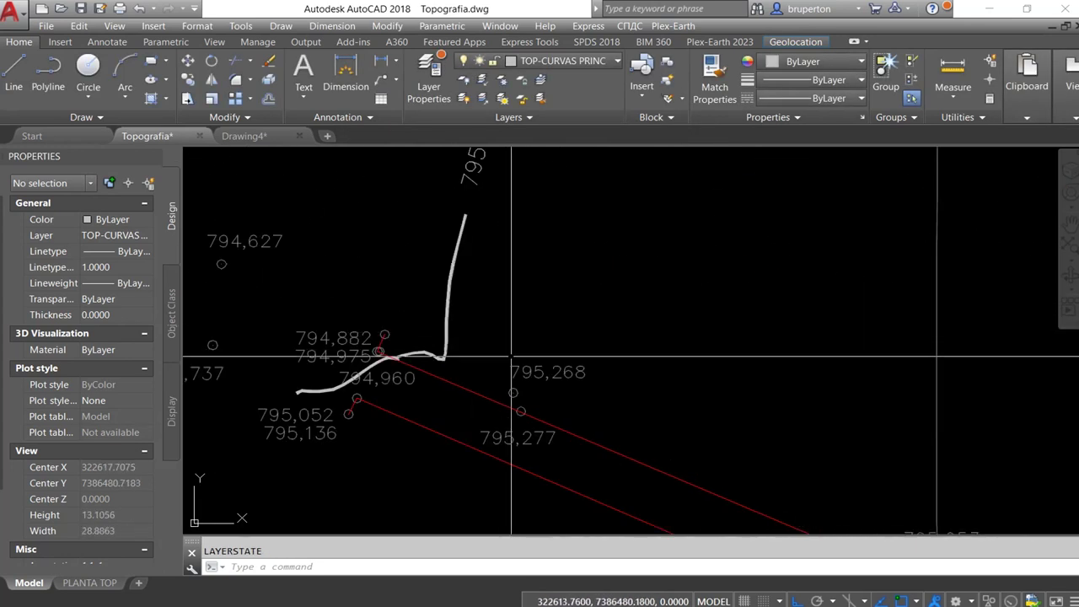
scroll(545, 366, "down", 3)
middle_click(545, 366)
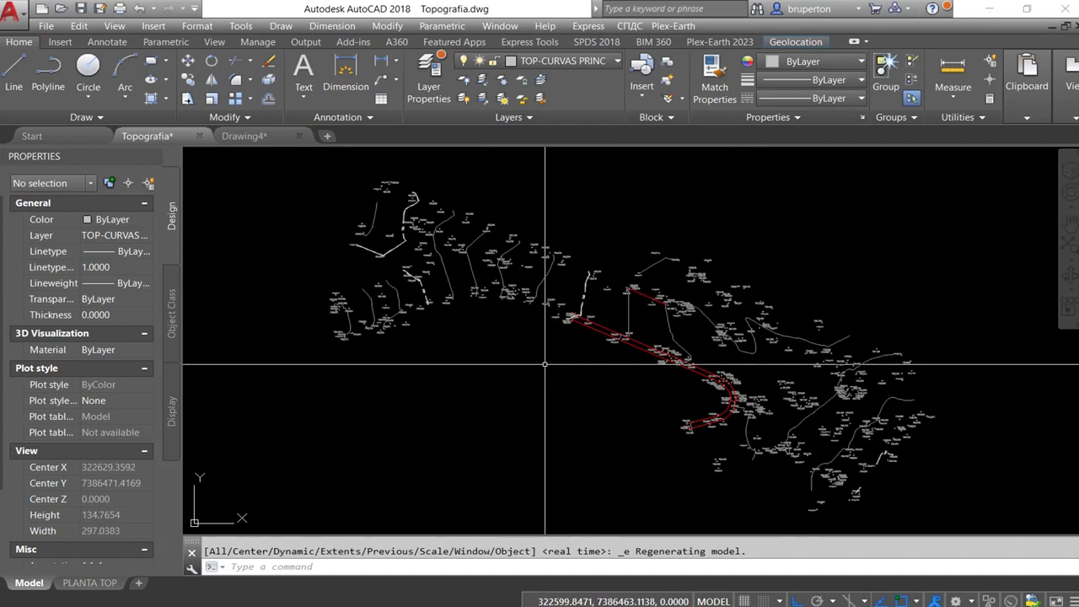